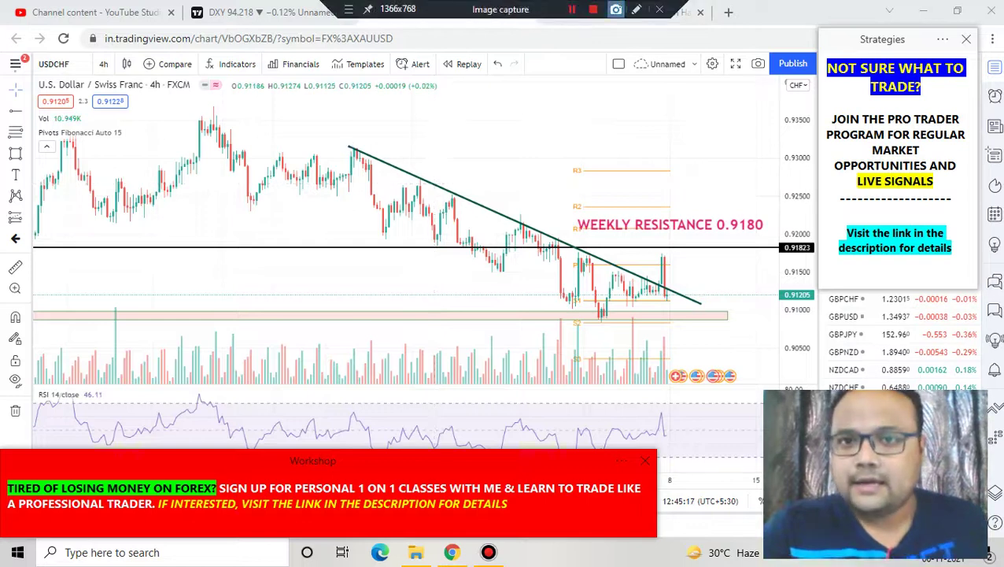
- Turn on screen drawing and circle each point where price touches the descending trendline, down to the latest candles
click(636, 9)
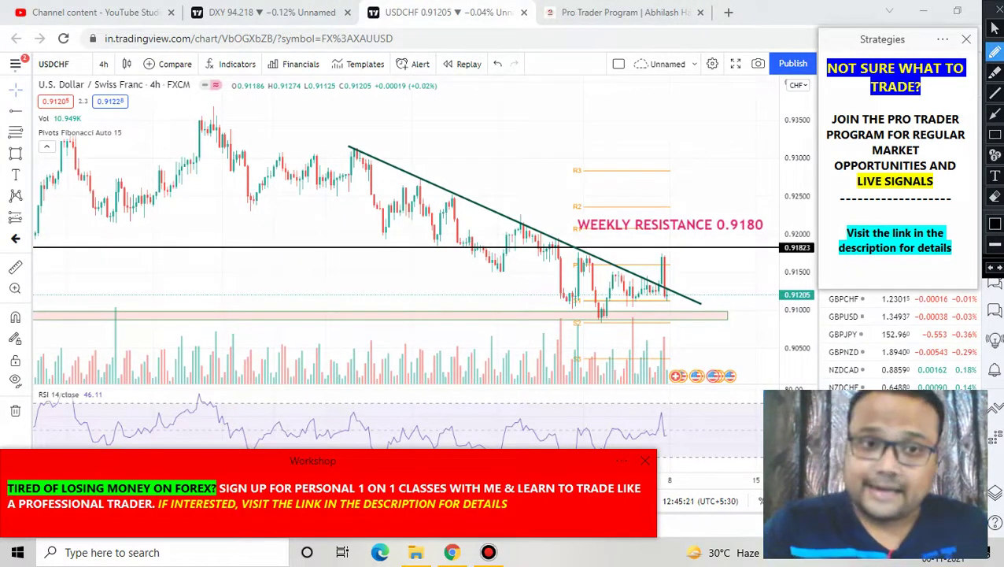
mouse_move(363, 137)
mouse_down()
mouse_move(359, 170)
mouse_move(371, 130)
mouse_up()
mouse_move(414, 163)
mouse_down()
mouse_move(433, 191)
mouse_move(428, 173)
mouse_up()
mouse_move(455, 179)
mouse_down()
mouse_move(456, 206)
mouse_move(449, 181)
mouse_up()
mouse_move(520, 209)
mouse_down()
mouse_move(531, 217)
mouse_move(521, 210)
mouse_up()
mouse_move(557, 234)
mouse_down()
mouse_move(559, 250)
mouse_move(556, 235)
mouse_up()
mouse_move(583, 241)
mouse_down()
mouse_move(584, 258)
mouse_move(580, 241)
mouse_up()
mouse_move(625, 259)
mouse_down()
mouse_move(615, 260)
mouse_move(673, 275)
mouse_up()
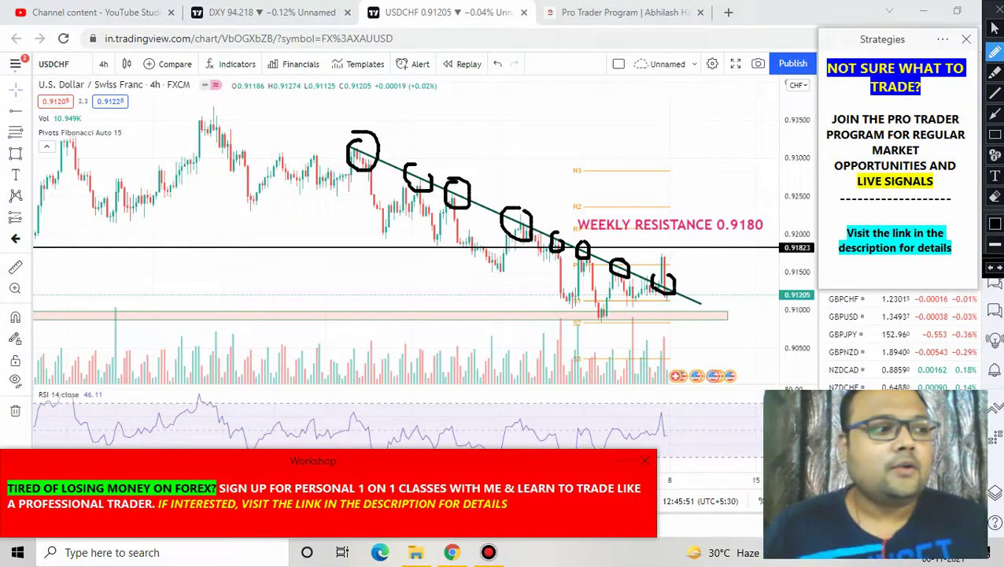
- Sketch a support-breakdown pattern and a resistance-breakout pattern, circle the whole downtrend, and clear the sketches
drag(96, 301, 340, 296)
mouse_move(96, 203)
mouse_down()
mouse_move(130, 300)
mouse_move(242, 264)
mouse_move(287, 236)
mouse_move(305, 355)
mouse_move(645, 346)
mouse_up()
mouse_move(358, 419)
mouse_down()
mouse_move(408, 360)
mouse_move(480, 423)
mouse_move(526, 435)
mouse_move(622, 252)
mouse_up()
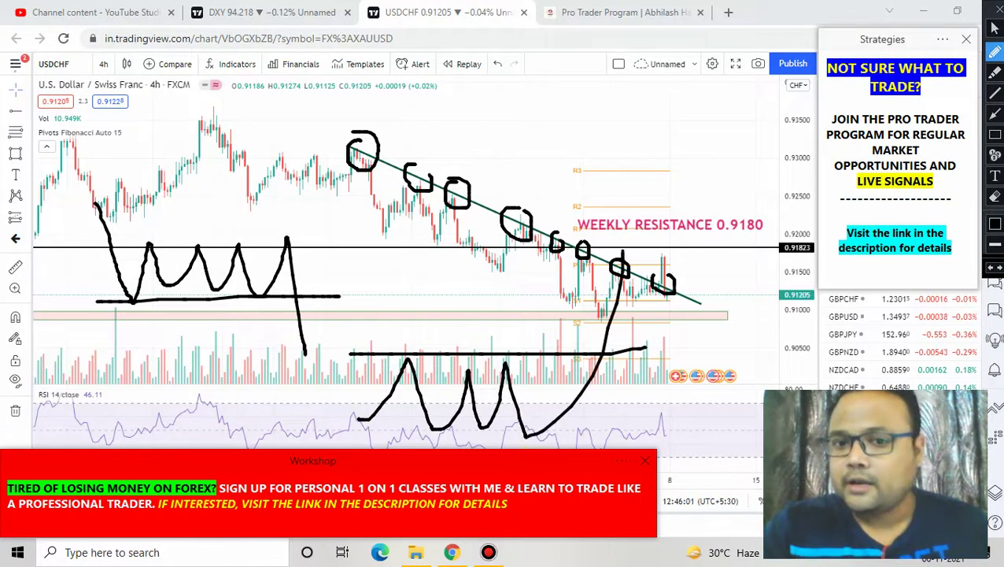
mouse_move(436, 101)
mouse_down()
mouse_move(705, 432)
mouse_move(414, 57)
mouse_up()
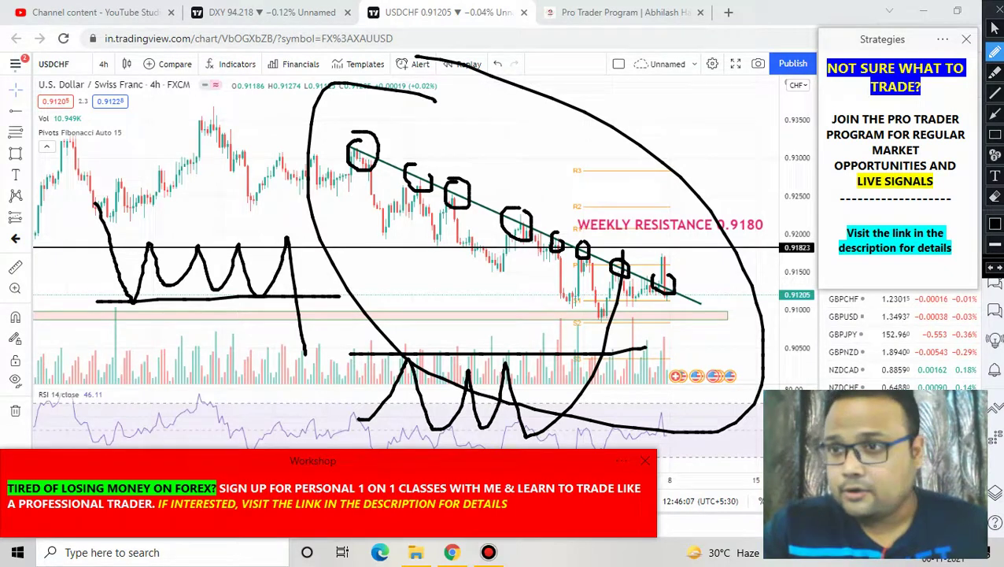
click(997, 9)
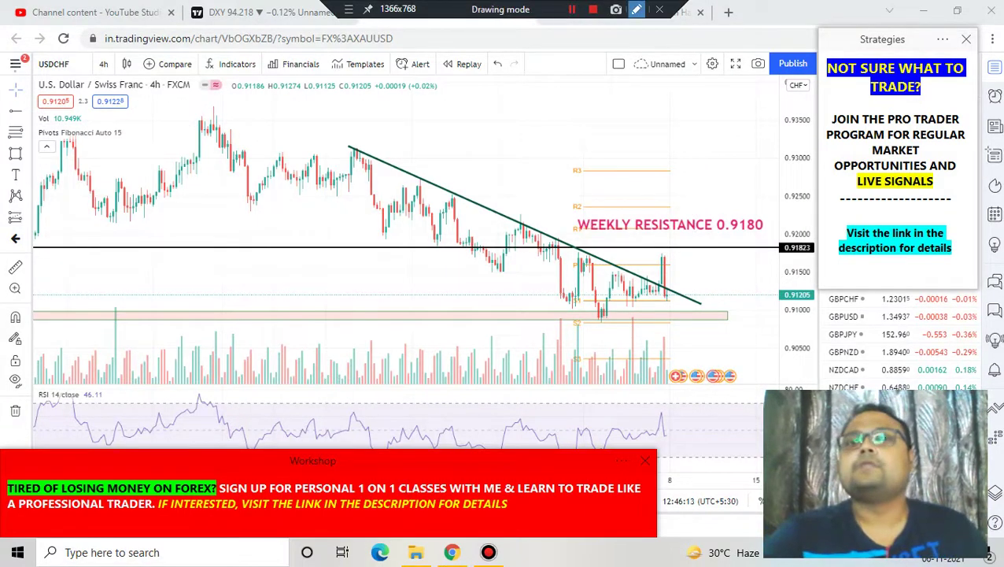
- Circle the latest candles at the lower end of the descending trendline, and clear the annotation
click(637, 9)
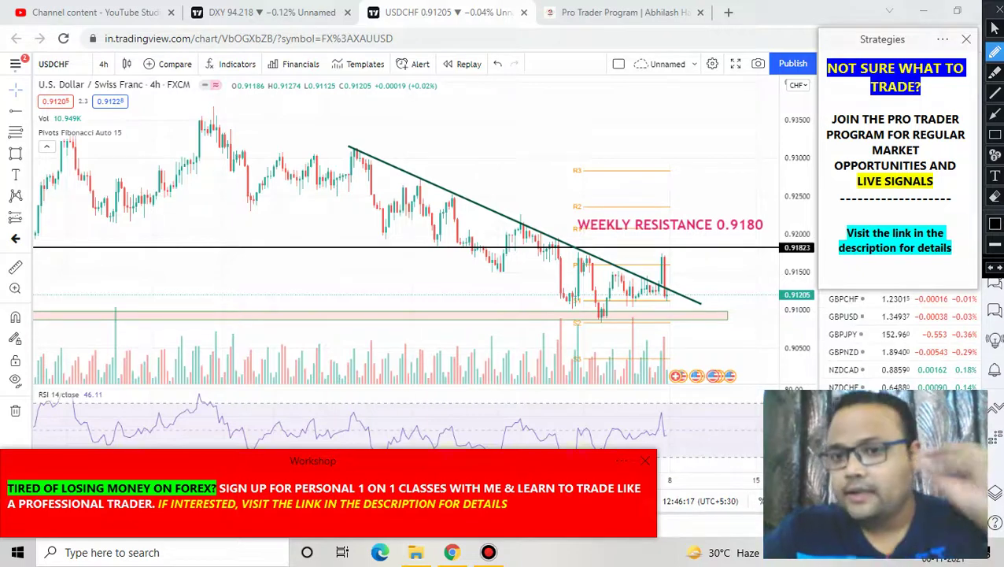
mouse_move(677, 281)
mouse_down()
mouse_move(653, 280)
mouse_move(644, 301)
mouse_move(680, 317)
mouse_move(689, 298)
mouse_move(675, 281)
mouse_up()
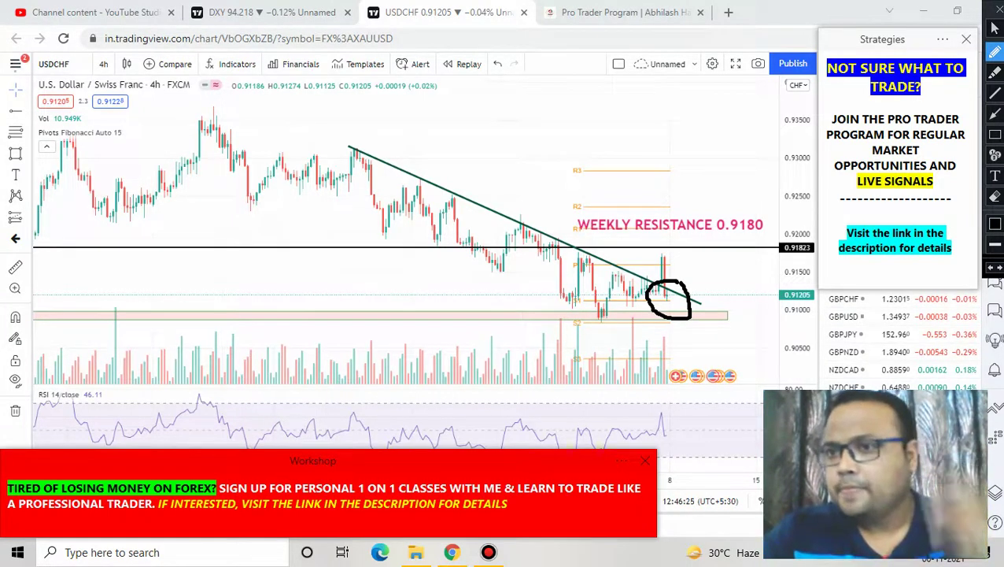
click(996, 9)
- Point out where the support zone begins on the chart, handwrite 0.9100 beneath it, and clear the writing
scroll(441, 231, down, 2)
scroll(441, 231, down, 3)
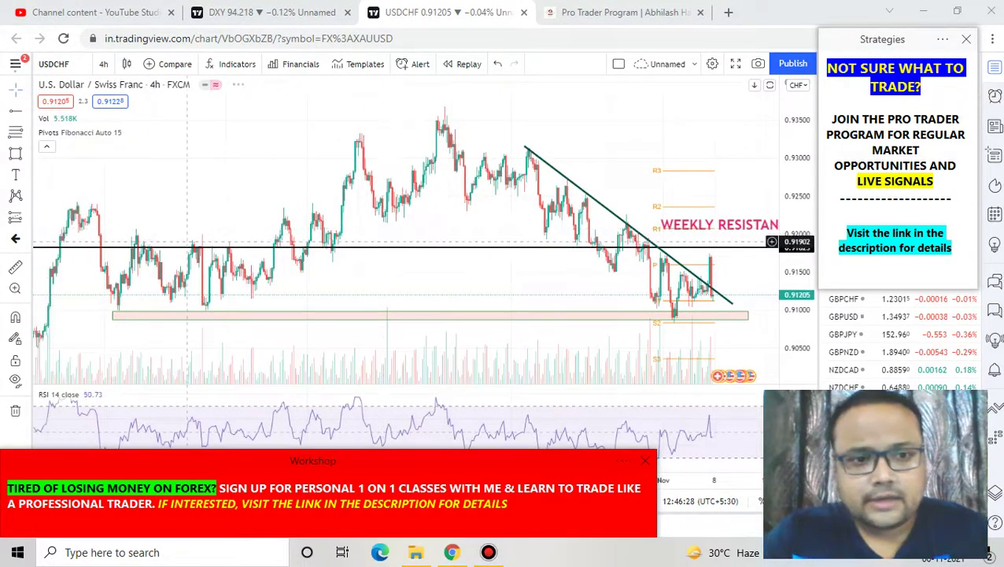
click(116, 313)
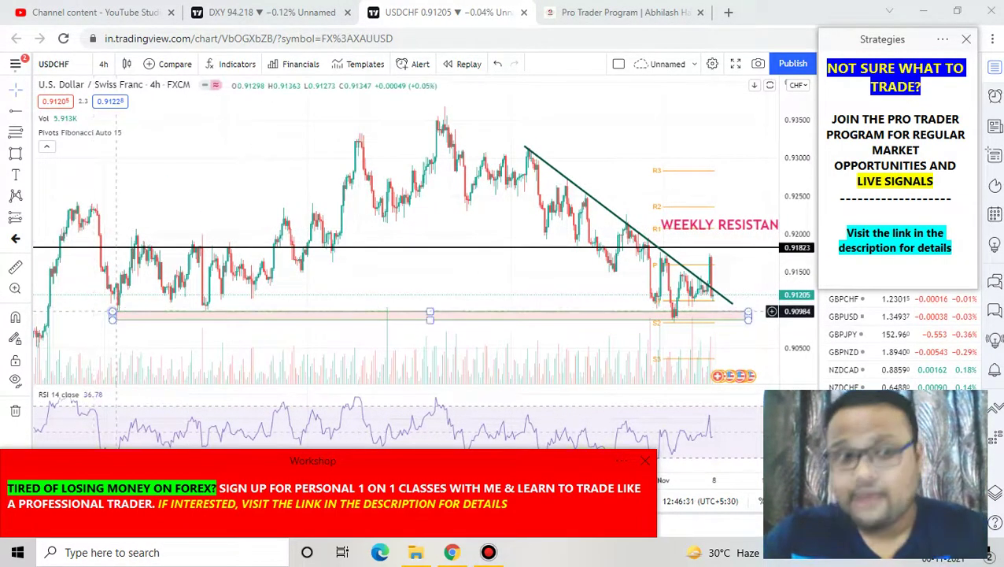
click(118, 312)
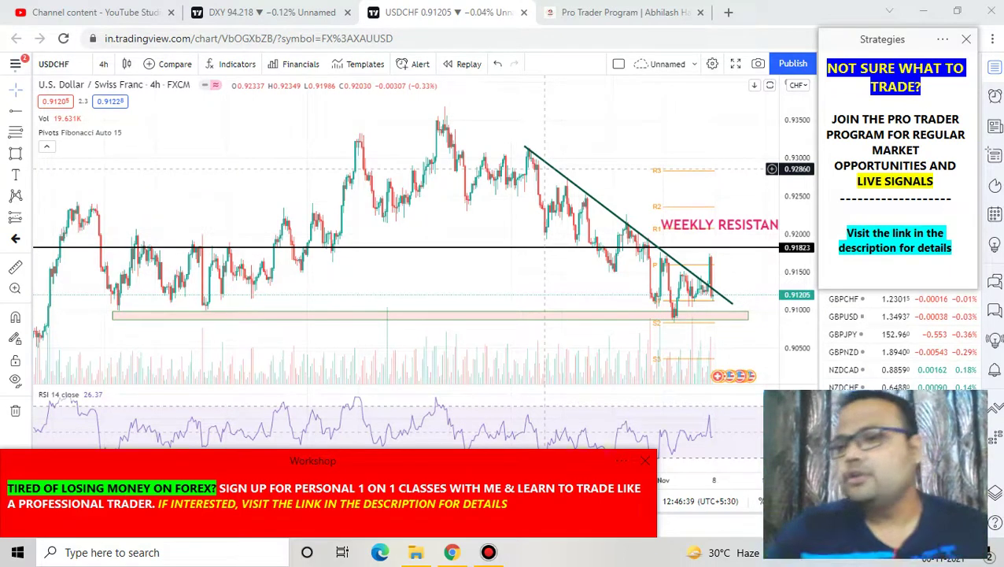
click(634, 10)
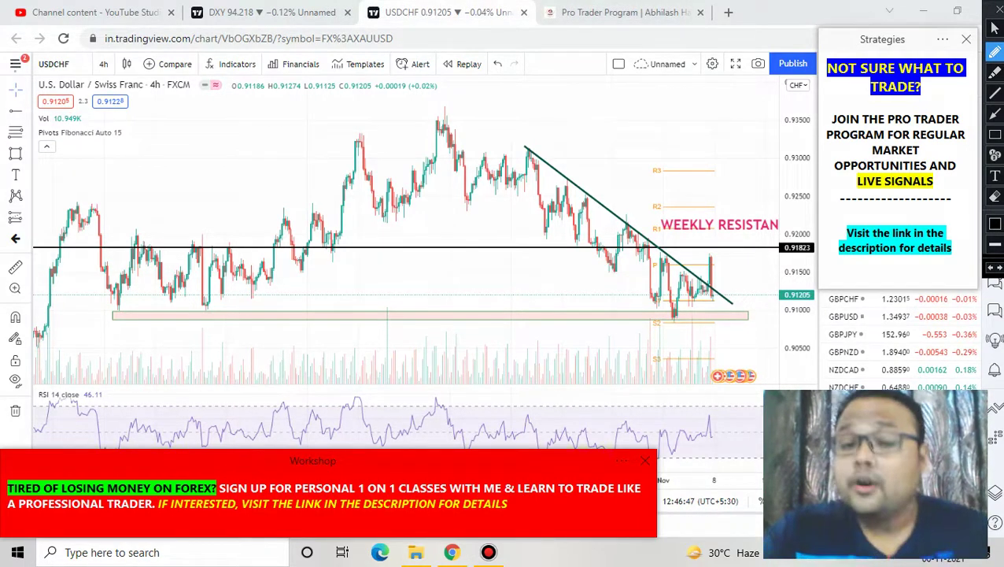
mouse_move(542, 331)
mouse_down()
mouse_move(534, 374)
mouse_move(529, 331)
mouse_up()
click(597, 361)
mouse_move(596, 343)
mouse_down()
mouse_move(611, 369)
mouse_move(618, 347)
mouse_move(632, 371)
mouse_move(676, 340)
mouse_up()
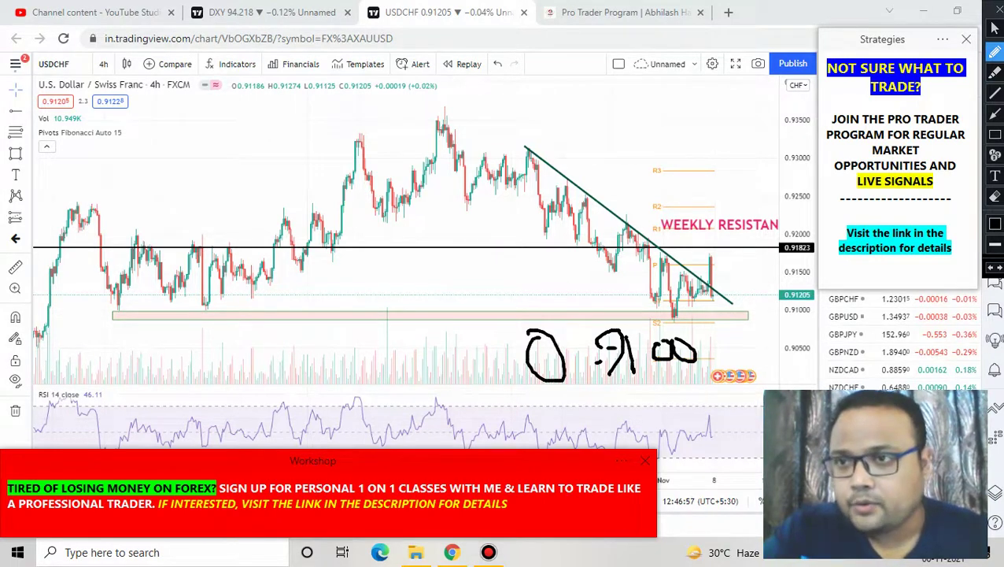
click(997, 10)
- Circle the area around the latest candle and trendline end, and mark the support zone beneath it with freehand strokes
scroll(442, 269, up, 5)
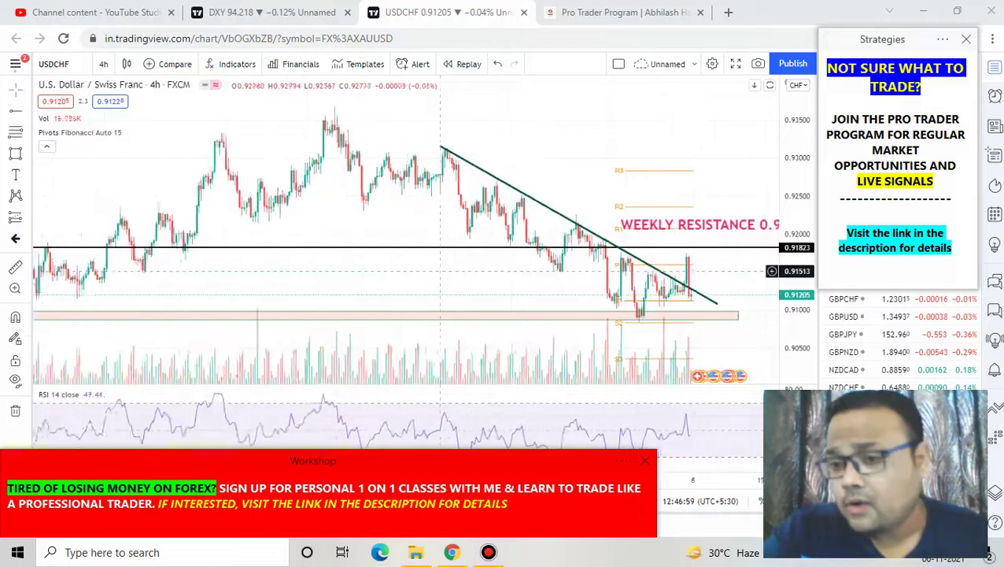
scroll(443, 269, up, 5)
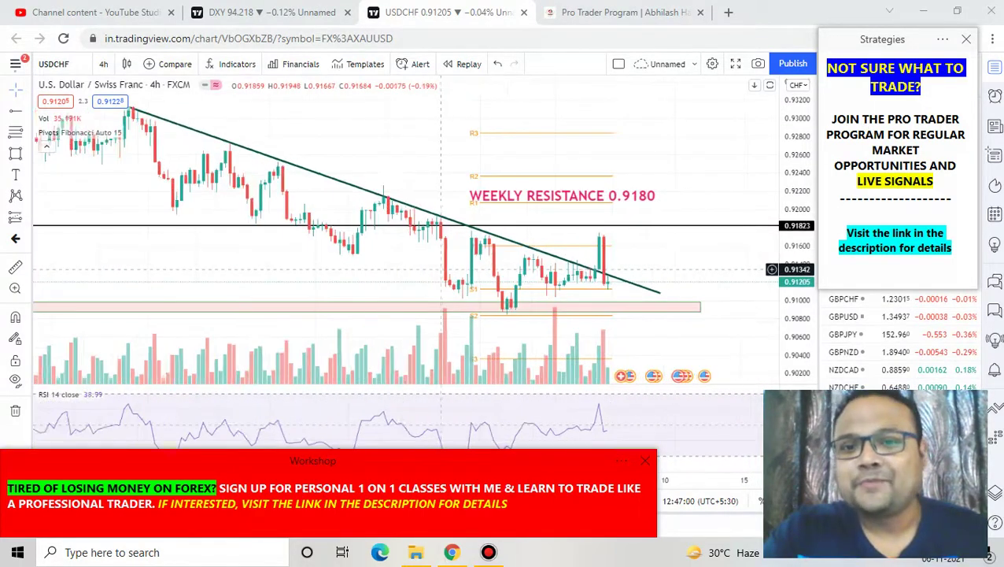
click(636, 10)
mouse_move(623, 256)
mouse_down()
mouse_move(584, 314)
mouse_move(634, 259)
mouse_move(621, 256)
mouse_move(596, 297)
mouse_up()
drag(455, 306, 471, 307)
mouse_move(471, 307)
mouse_down()
mouse_move(642, 307)
mouse_move(532, 305)
mouse_up()
mouse_move(606, 303)
mouse_down()
mouse_move(618, 316)
mouse_move(628, 298)
mouse_up()
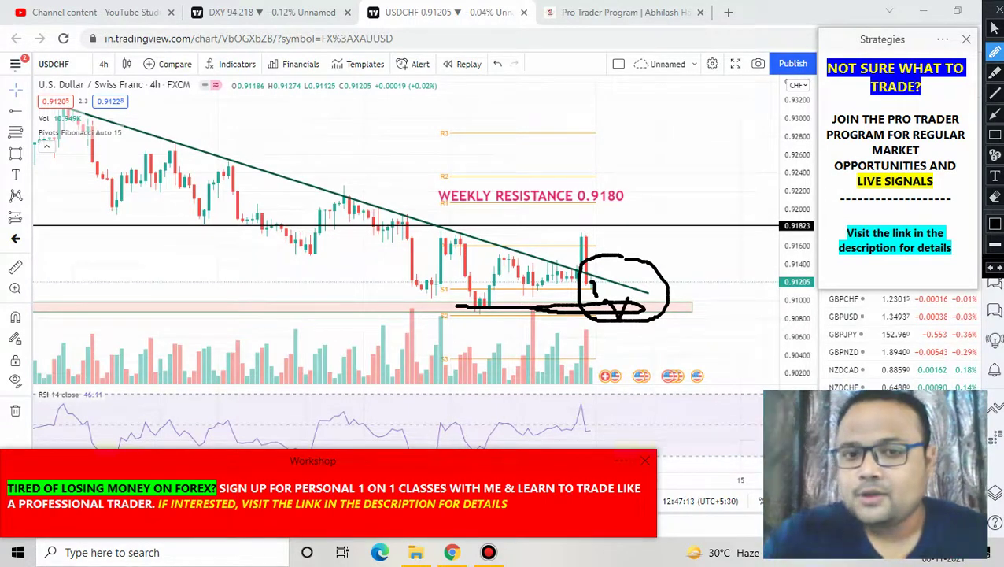
- Handwrite a short note beneath the marked support zone
drag(505, 349, 515, 405)
drag(557, 340, 555, 397)
mouse_move(527, 375)
mouse_down()
mouse_move(554, 373)
mouse_move(582, 405)
mouse_up()
mouse_move(595, 370)
mouse_down()
mouse_move(612, 389)
mouse_move(647, 384)
mouse_move(652, 422)
mouse_up()
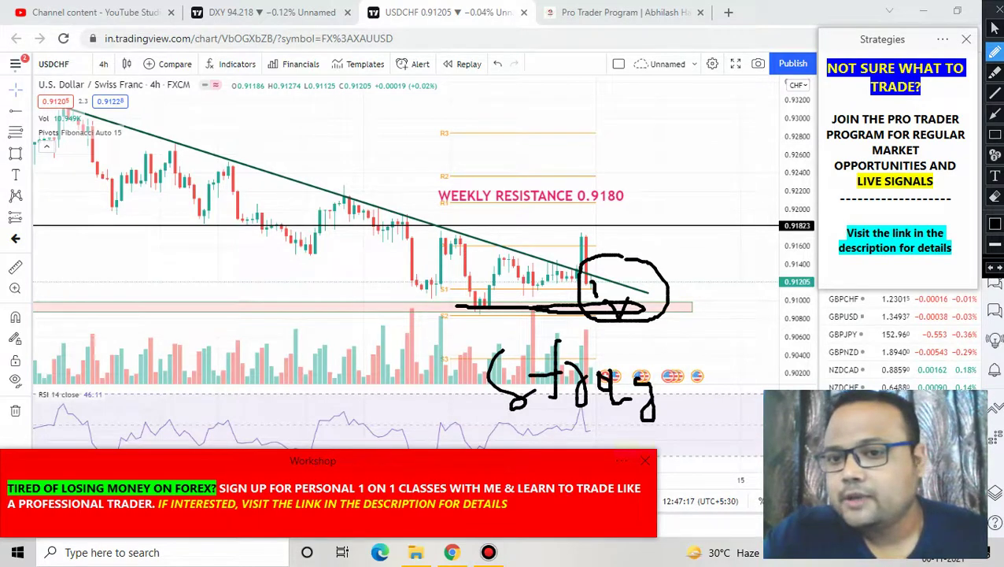
- Trace the support zone and the descending trendline, draw a bounce path off the support, and clear all annotations
drag(463, 307, 628, 305)
drag(188, 145, 625, 280)
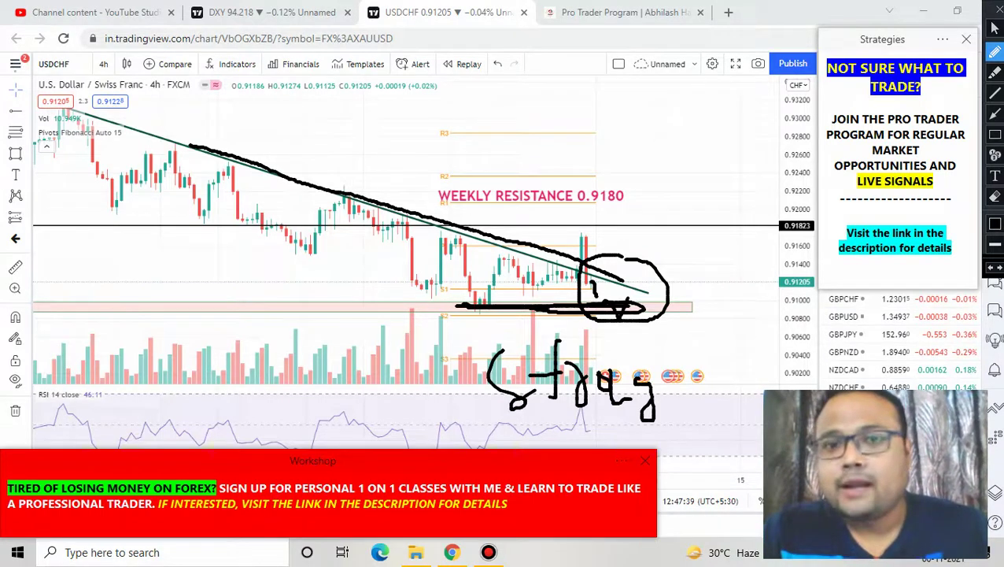
mouse_move(596, 295)
mouse_down()
mouse_move(622, 302)
mouse_move(642, 262)
mouse_up()
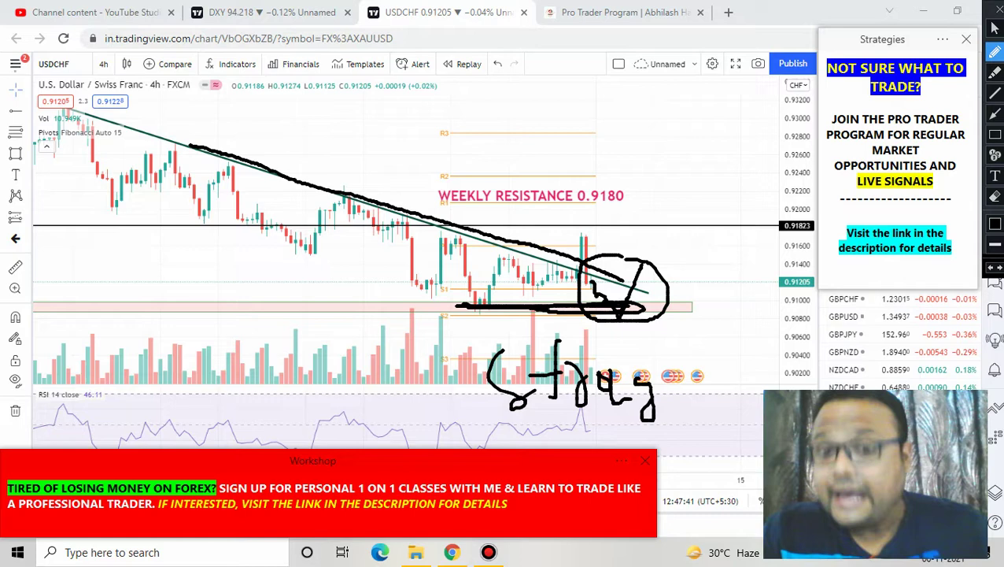
click(998, 9)
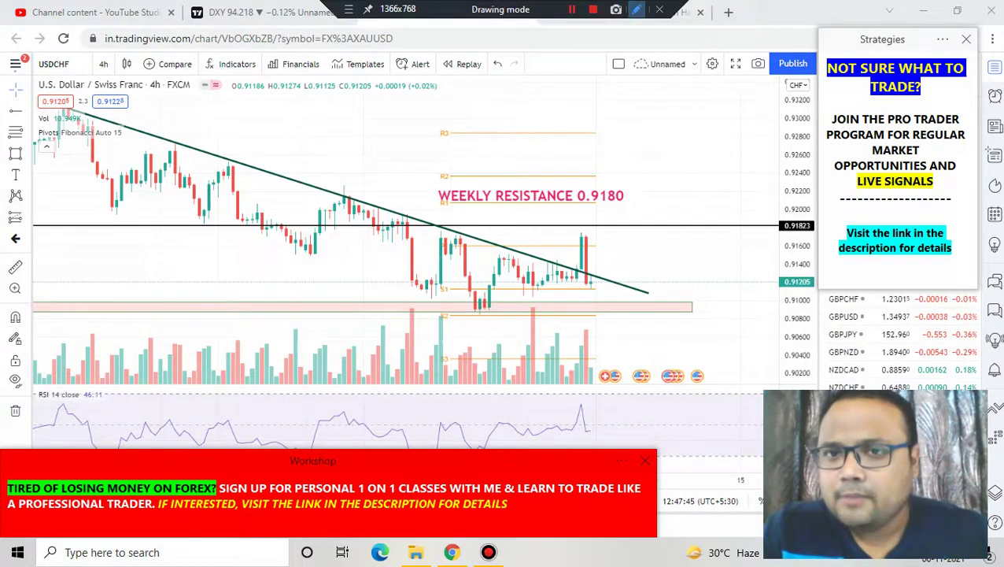
- Draw a bounce path from the support zone up to the 0.91823 resistance line and add a circled letter B beside it
click(636, 10)
mouse_move(594, 296)
mouse_down()
mouse_move(611, 311)
mouse_move(680, 229)
mouse_up()
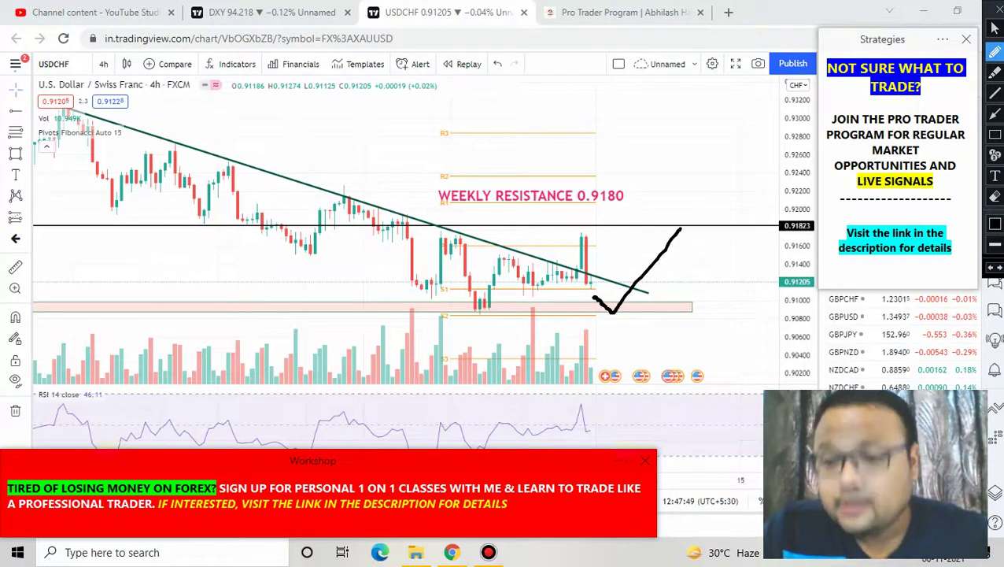
drag(664, 293, 665, 326)
mouse_move(659, 284)
mouse_down()
mouse_move(677, 299)
mouse_move(668, 326)
mouse_up()
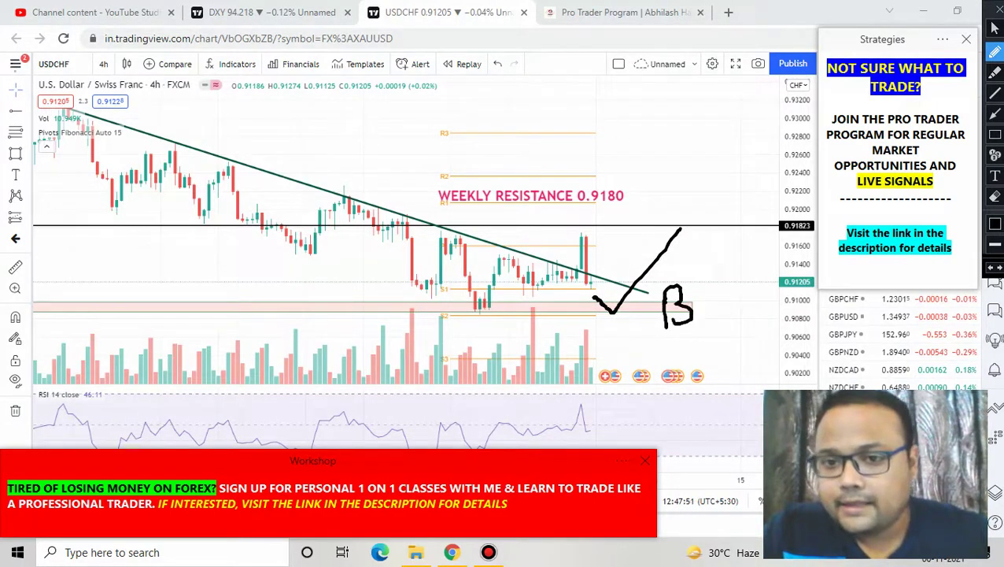
mouse_move(677, 266)
mouse_down()
mouse_move(709, 355)
mouse_move(679, 268)
mouse_up()
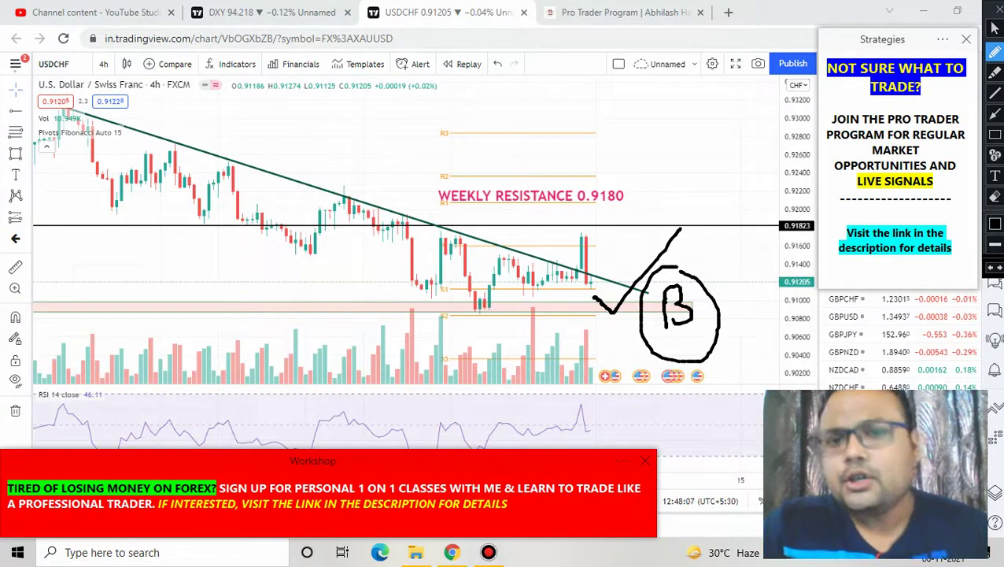
- Draw a drop below the support zone, a small box on the zone and a fall into it, and clear the annotations
drag(602, 318, 602, 425)
mouse_move(573, 323)
mouse_down()
mouse_move(587, 323)
mouse_move(576, 301)
mouse_move(573, 325)
mouse_up()
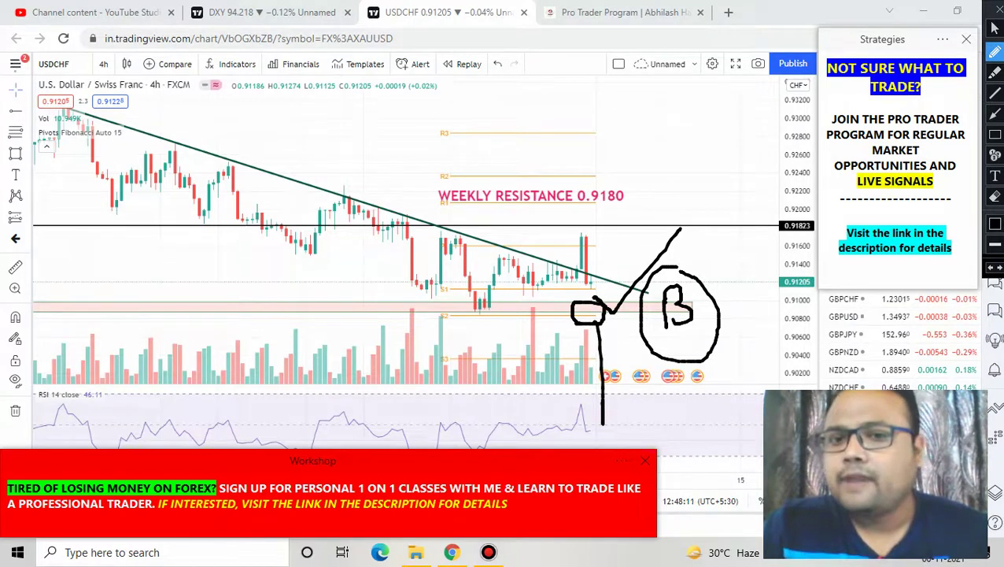
mouse_move(600, 277)
mouse_down()
mouse_move(604, 304)
mouse_move(606, 250)
mouse_up()
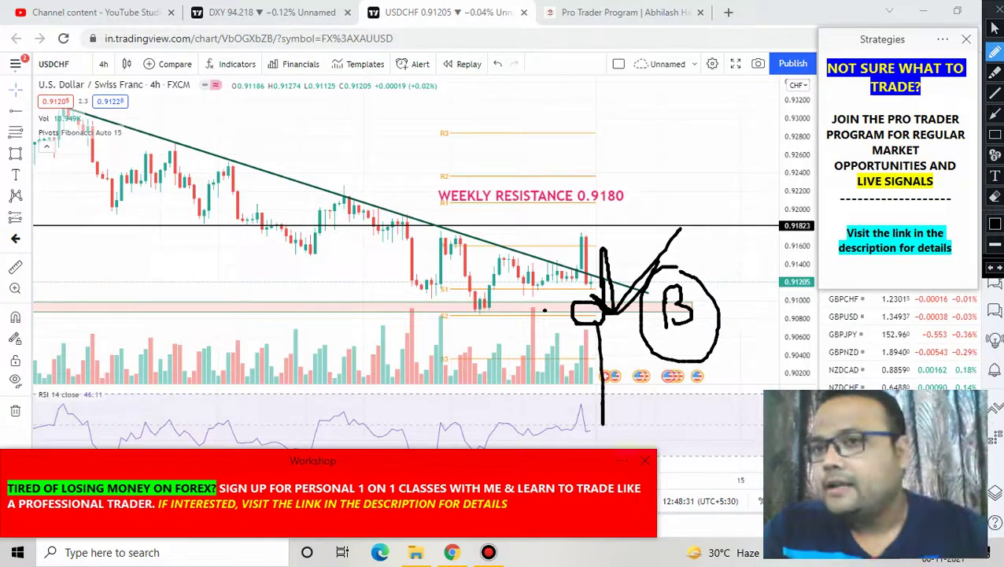
click(998, 8)
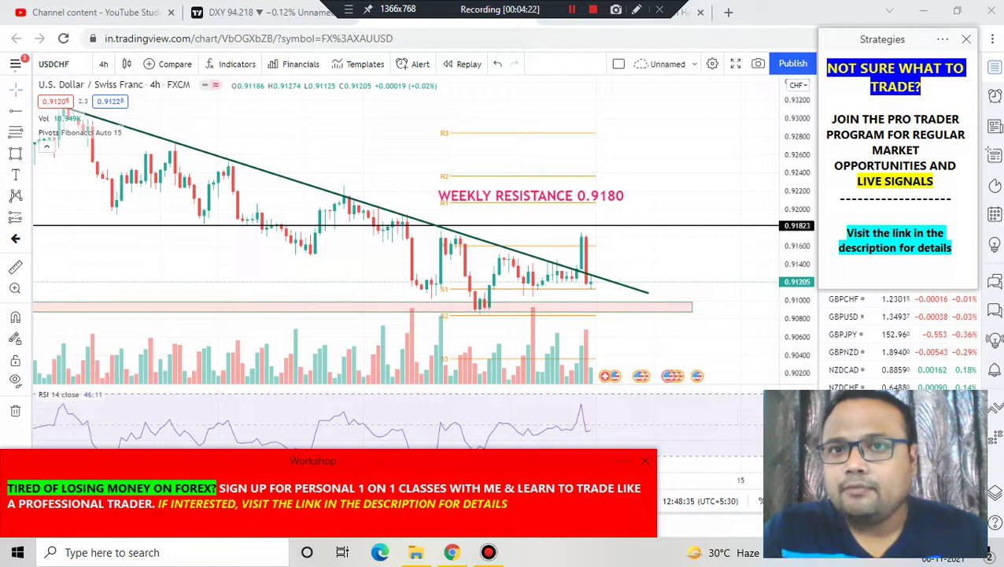
- Sketch a bounce off the support zone, trace the trendline's end and the 0.91823 resistance line, and clear the sketch
click(636, 10)
mouse_move(598, 293)
mouse_down()
mouse_move(625, 311)
mouse_move(647, 273)
mouse_move(645, 293)
mouse_move(658, 291)
mouse_up()
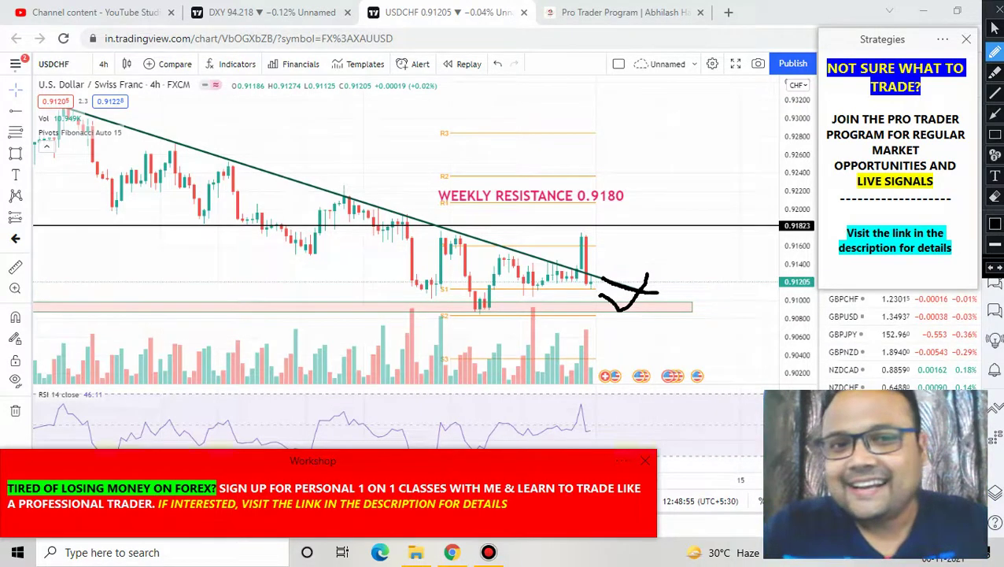
drag(433, 227, 696, 232)
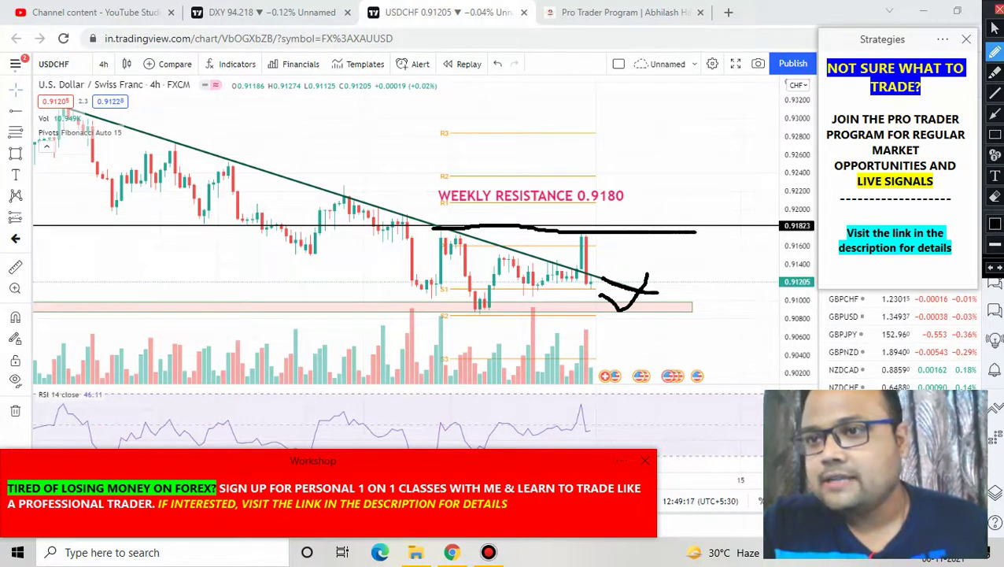
click(996, 10)
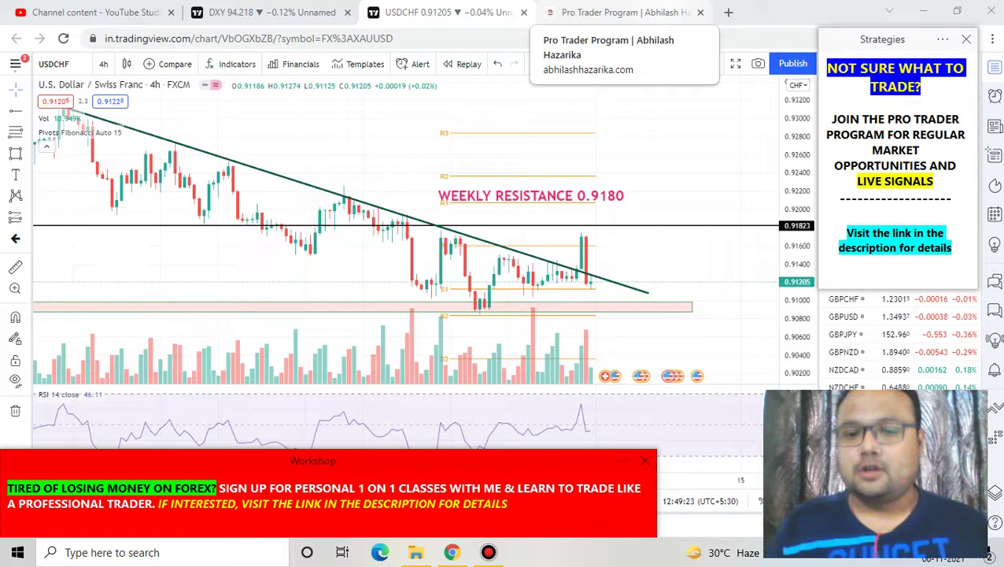
- Draw a rise to the 0.91823 resistance line with a reversal down, handwrite a circled "Sell" beside it, and clear the annotations
mouse_move(593, 6)
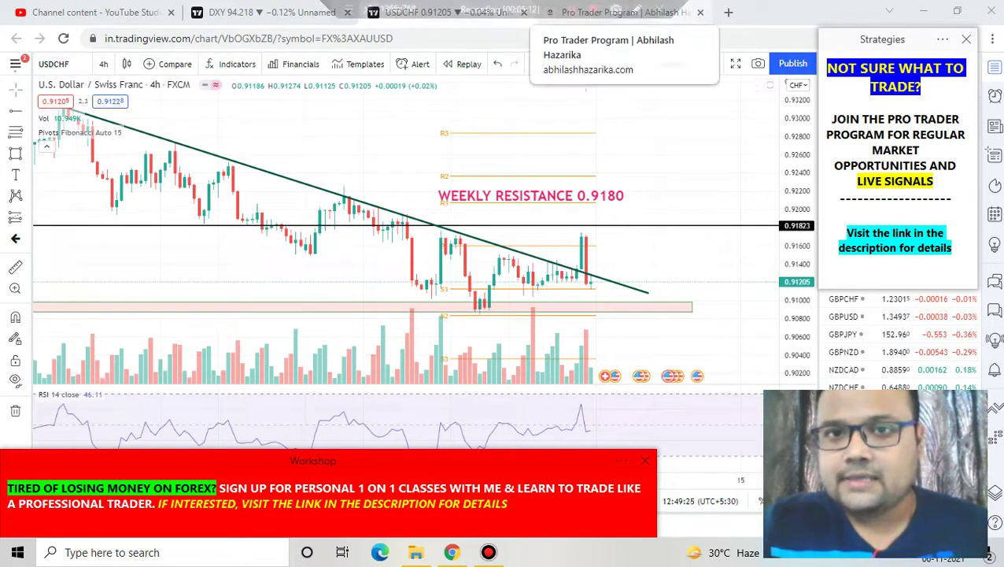
click(636, 9)
drag(595, 286, 605, 250)
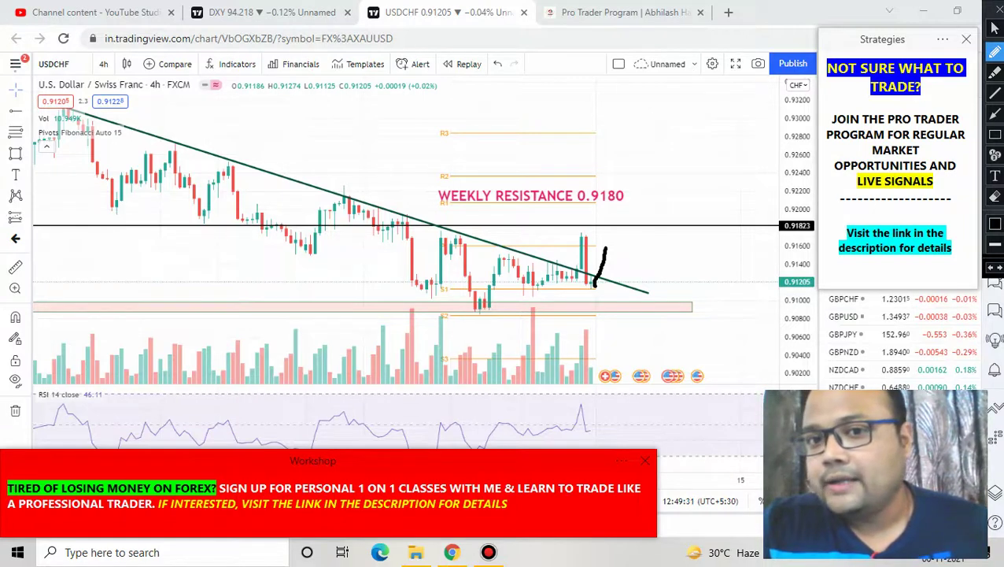
drag(619, 237, 663, 293)
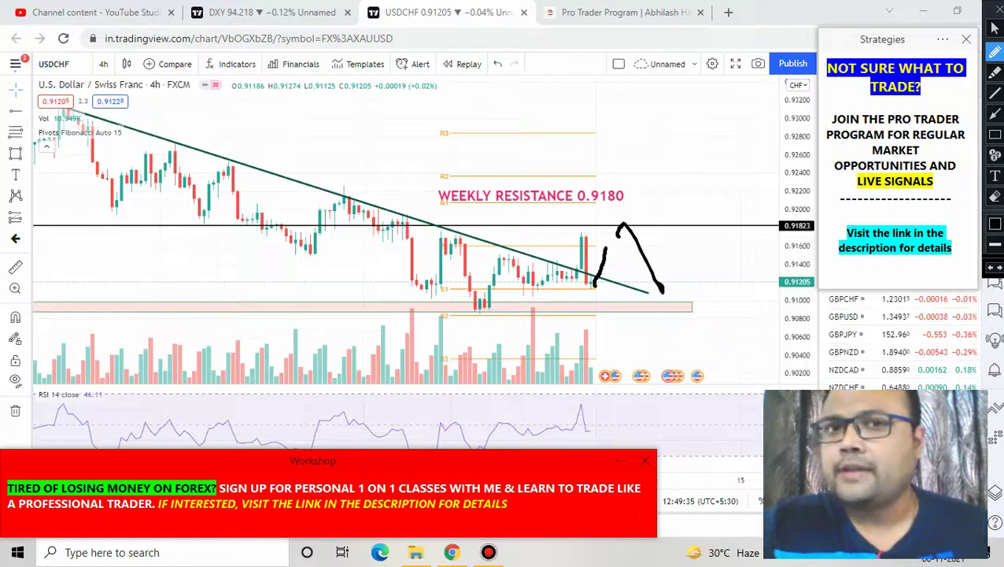
mouse_move(666, 196)
mouse_down()
mouse_move(653, 225)
mouse_move(691, 227)
mouse_up()
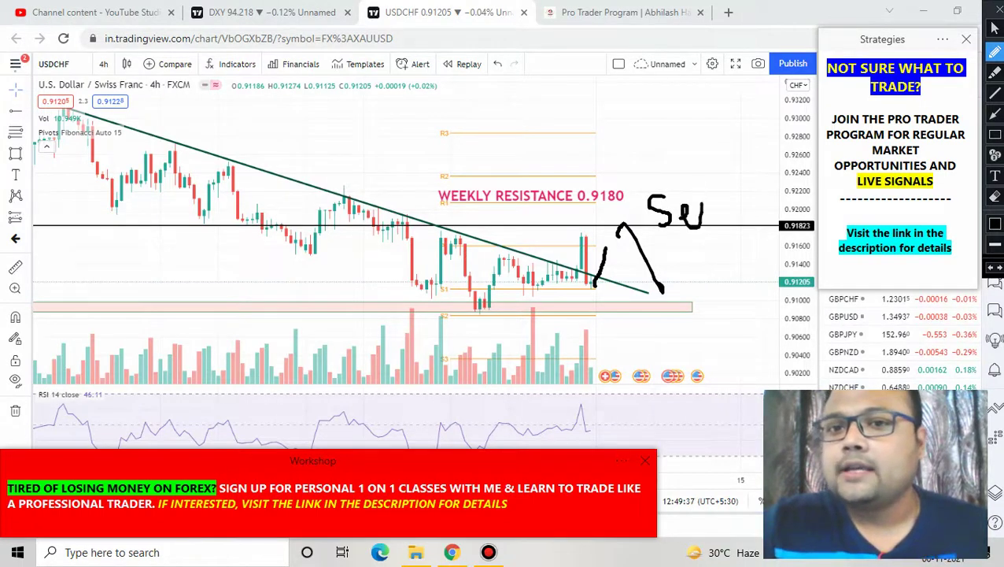
drag(694, 178, 696, 229)
drag(708, 176, 713, 227)
mouse_move(724, 156)
mouse_down()
mouse_move(669, 246)
mouse_move(696, 143)
mouse_up()
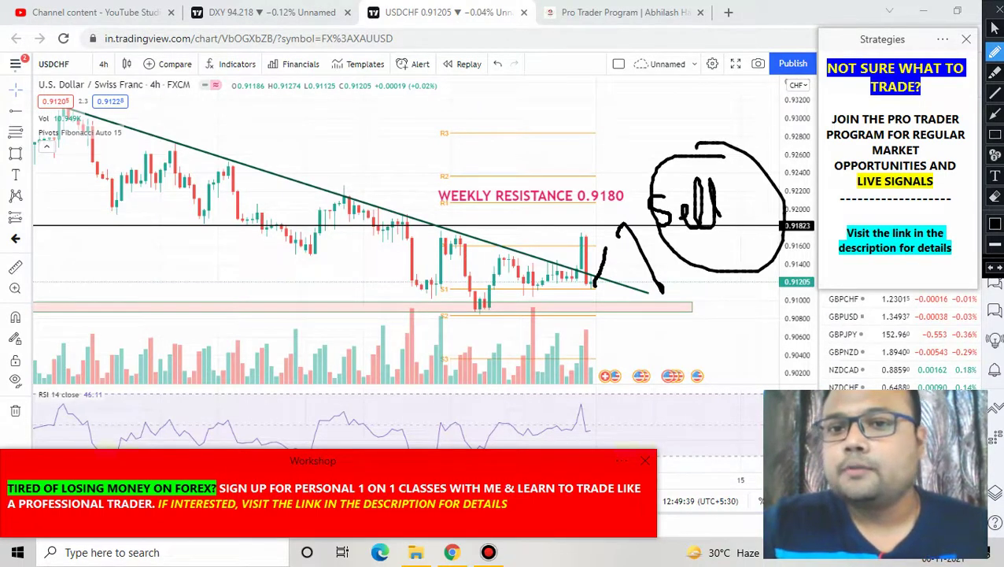
click(996, 8)
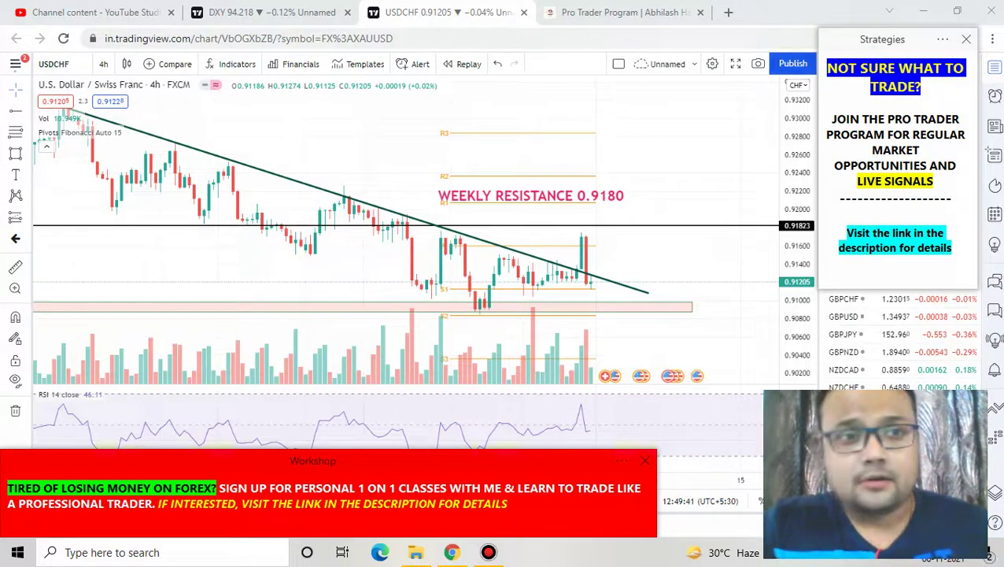
- Switch the USDCHF chart to the 15-minute timeframe and show more of the earlier price history
click(103, 64)
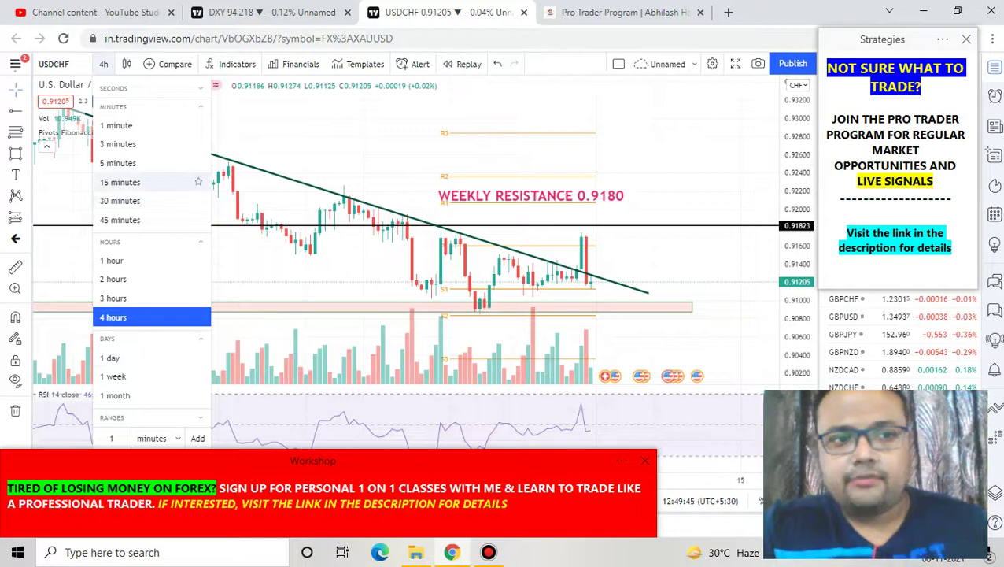
click(118, 181)
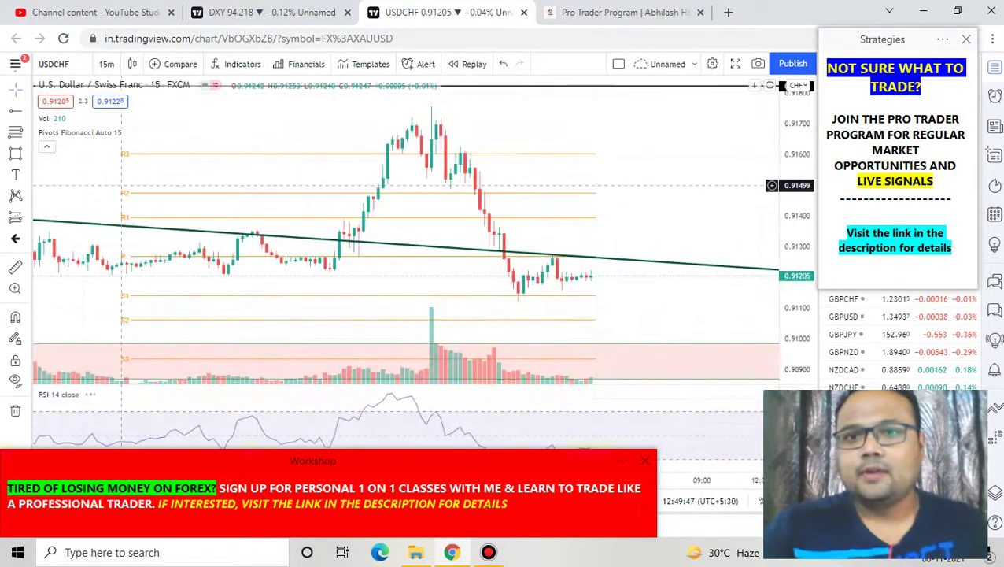
scroll(136, 185, down, 3)
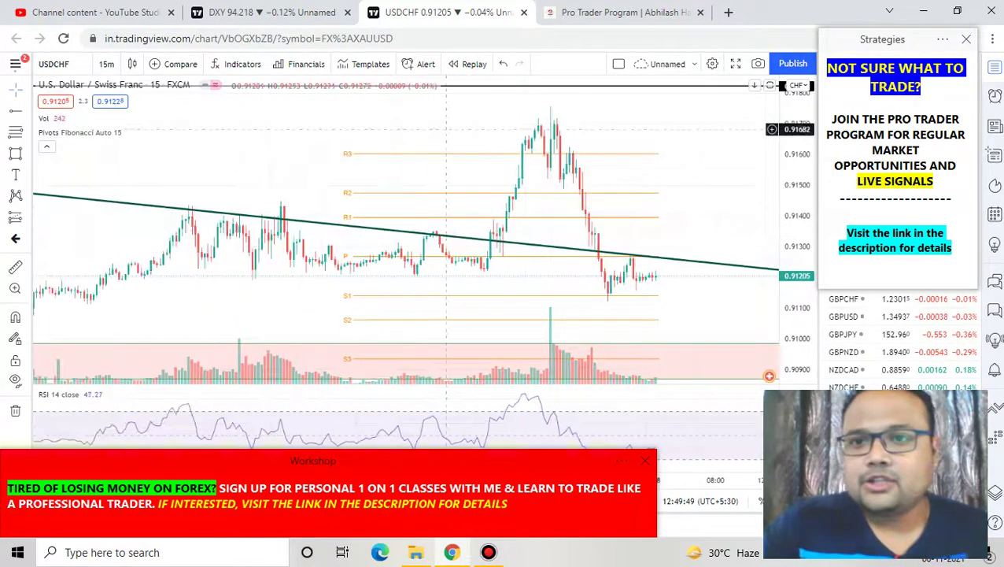
- Trace the black resistance line above the recent peak and outline the band just beneath it
click(637, 9)
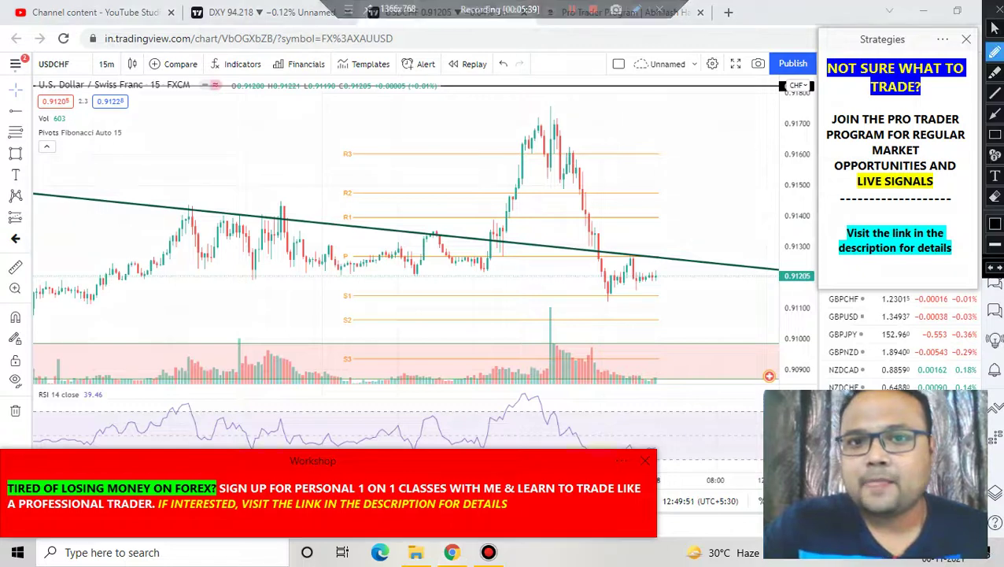
drag(543, 85, 749, 87)
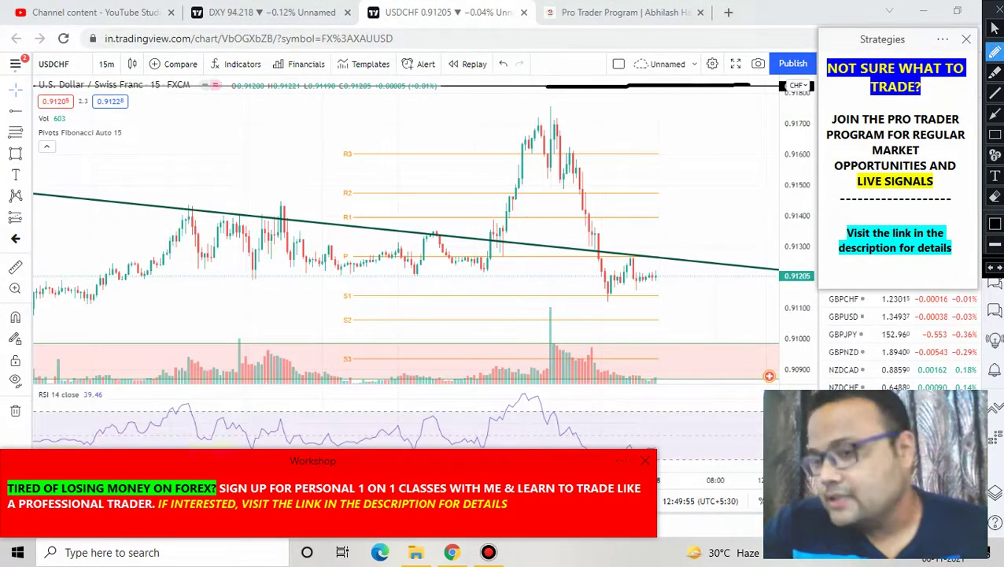
mouse_move(455, 111)
mouse_down()
mouse_move(738, 112)
mouse_move(667, 124)
mouse_move(471, 124)
mouse_move(481, 100)
mouse_up()
- Handwrite 0.9170 beside the recent peak, mark it with a line above, and clear the annotations
mouse_move(587, 155)
mouse_down()
mouse_move(601, 183)
mouse_move(650, 165)
mouse_move(651, 200)
mouse_up()
click(618, 184)
drag(668, 154, 678, 202)
mouse_move(697, 158)
mouse_down()
mouse_move(718, 155)
mouse_move(713, 191)
mouse_up()
mouse_move(693, 175)
mouse_down()
mouse_move(716, 170)
mouse_move(732, 147)
mouse_up()
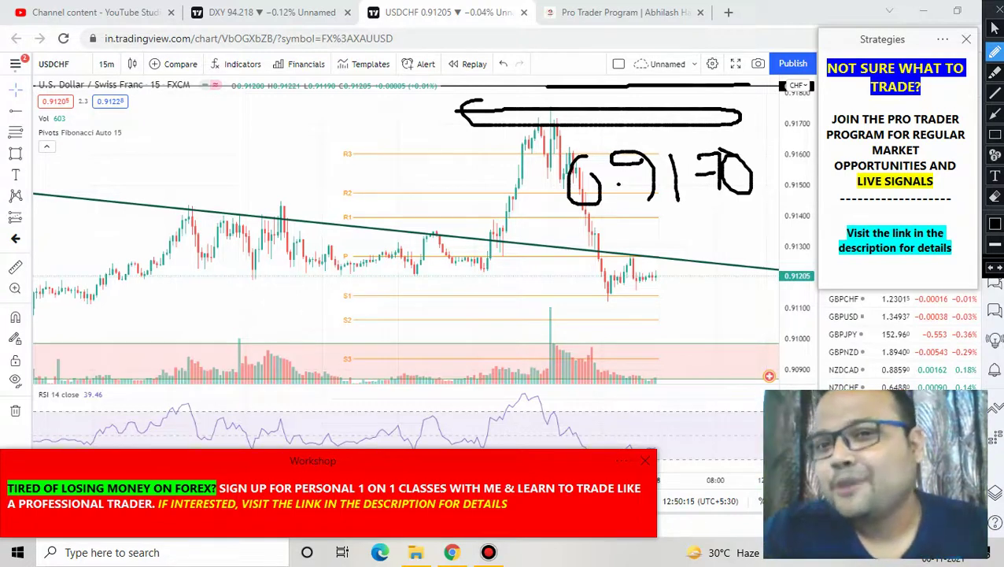
mouse_move(650, 136)
mouse_down()
mouse_move(656, 110)
mouse_move(725, 143)
mouse_move(746, 137)
mouse_up()
click(997, 10)
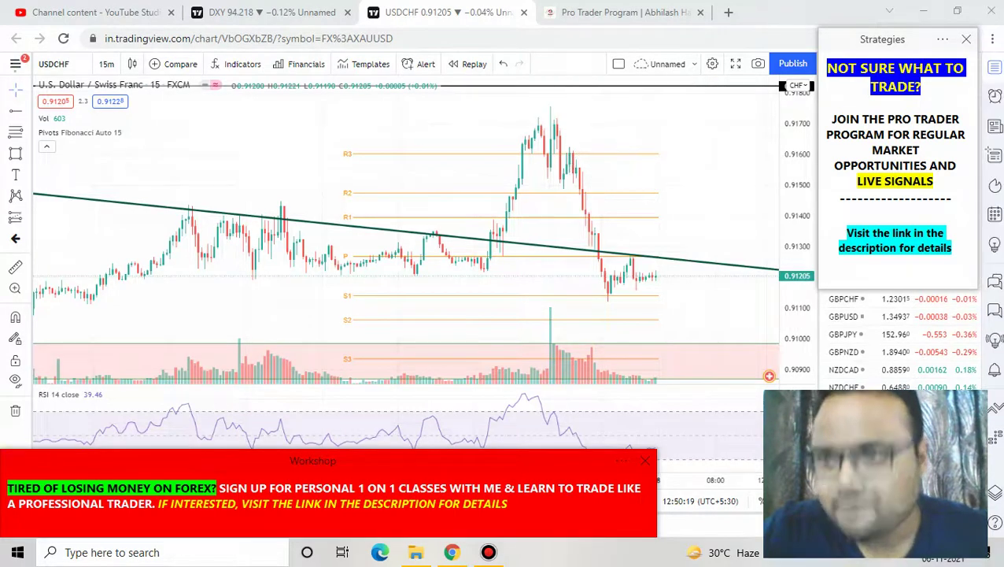
- Return the chart to the 4-hour timeframe and draw a rectangle zone from 0.91739 to 0.91895 around the resistance line
click(106, 64)
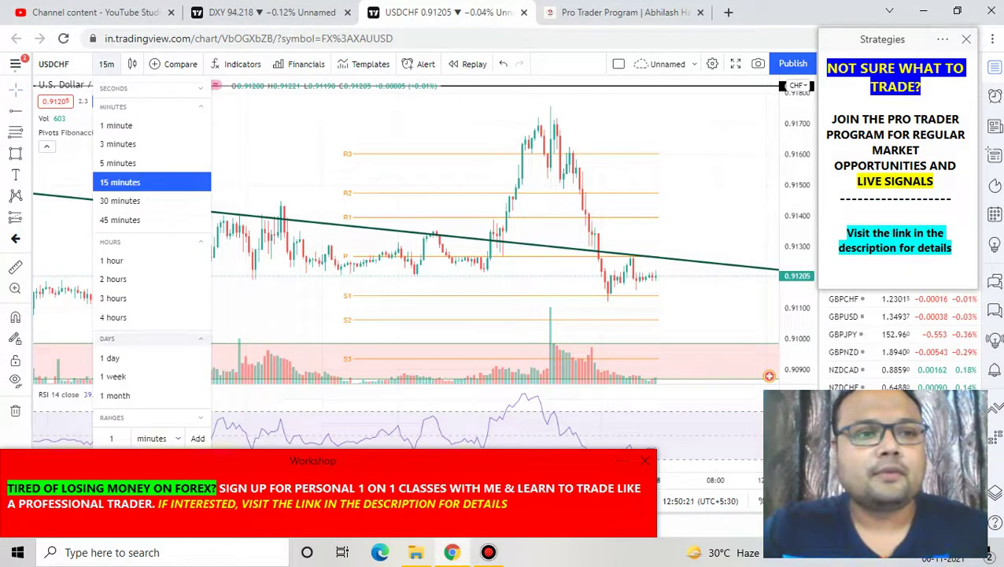
click(149, 316)
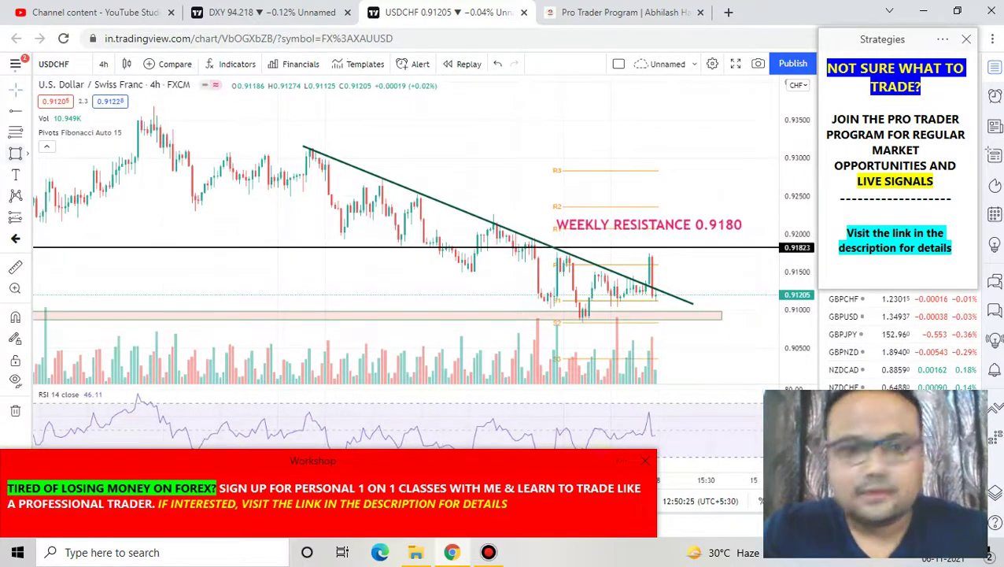
mouse_move(558, 250)
mouse_down()
mouse_move(566, 259)
mouse_move(738, 253)
mouse_up()
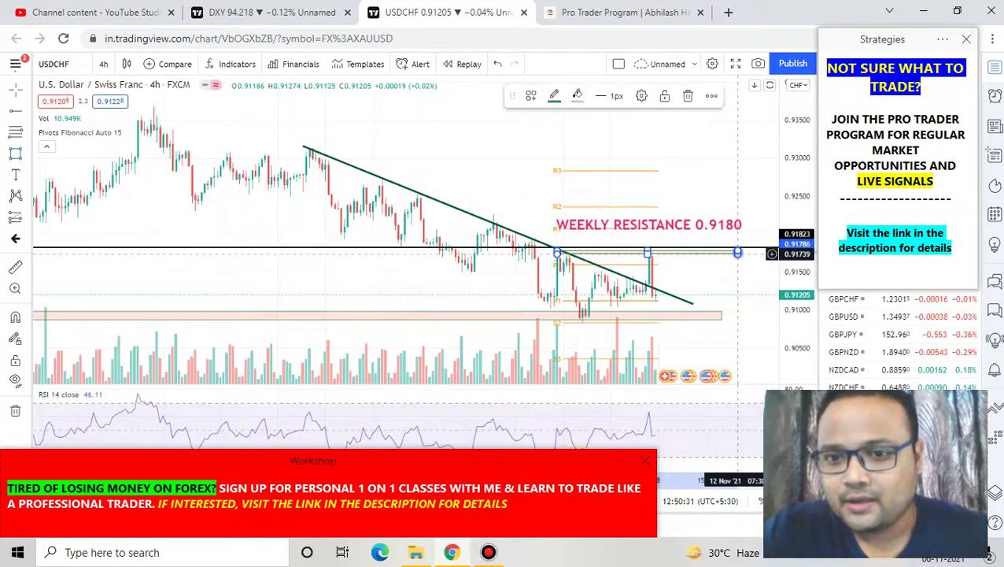
drag(648, 250, 656, 242)
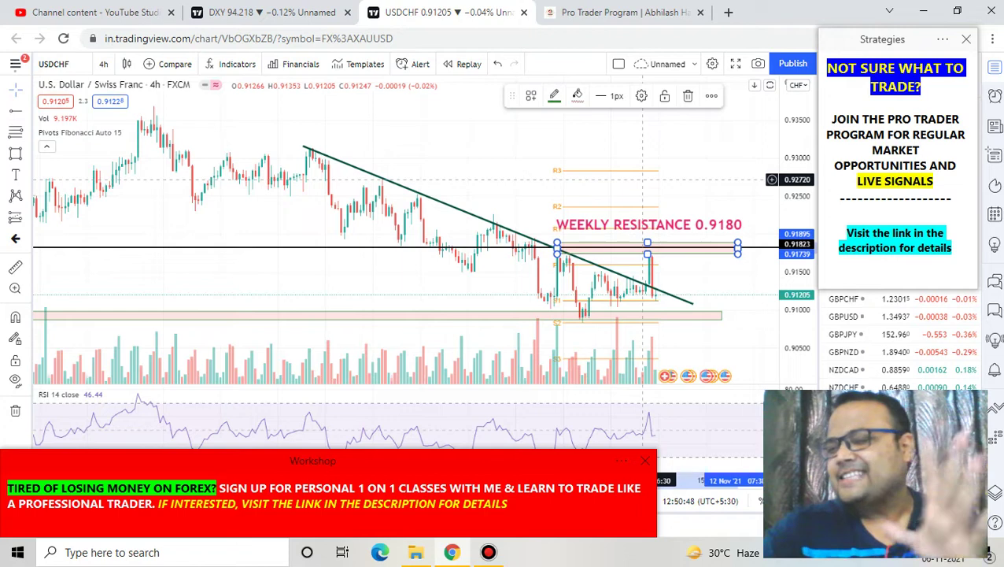
- Sketch a reversal arch under the resistance zone, outline the zone, circle the whole downtrend, and clear the annotations
mouse_move(579, 14)
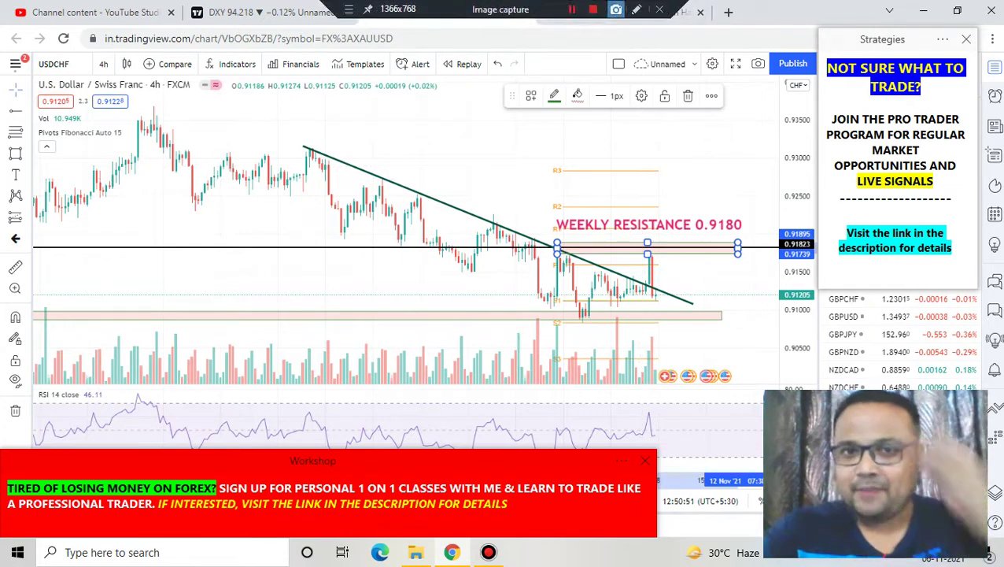
click(634, 10)
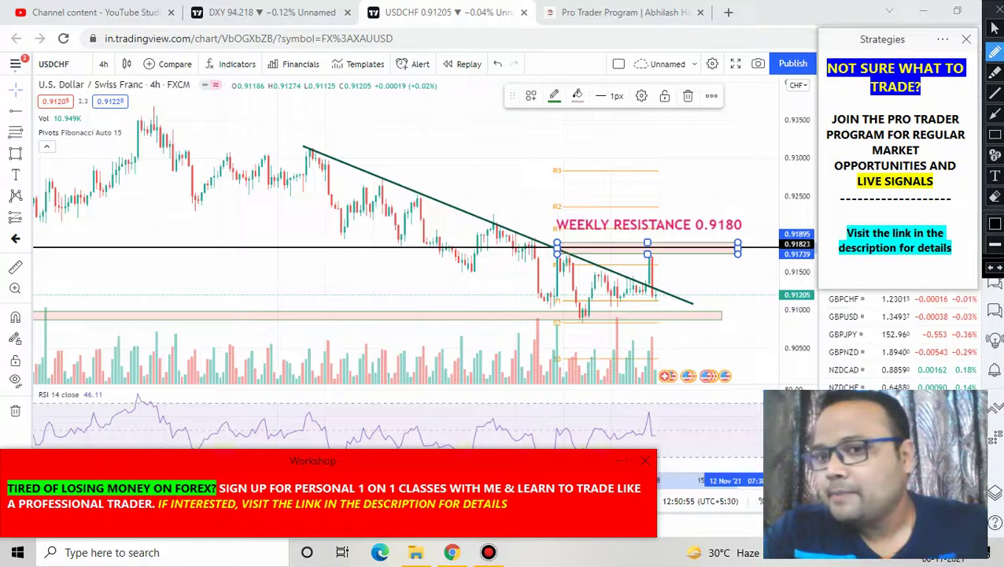
mouse_move(669, 266)
mouse_down()
mouse_move(674, 250)
mouse_move(693, 267)
mouse_up()
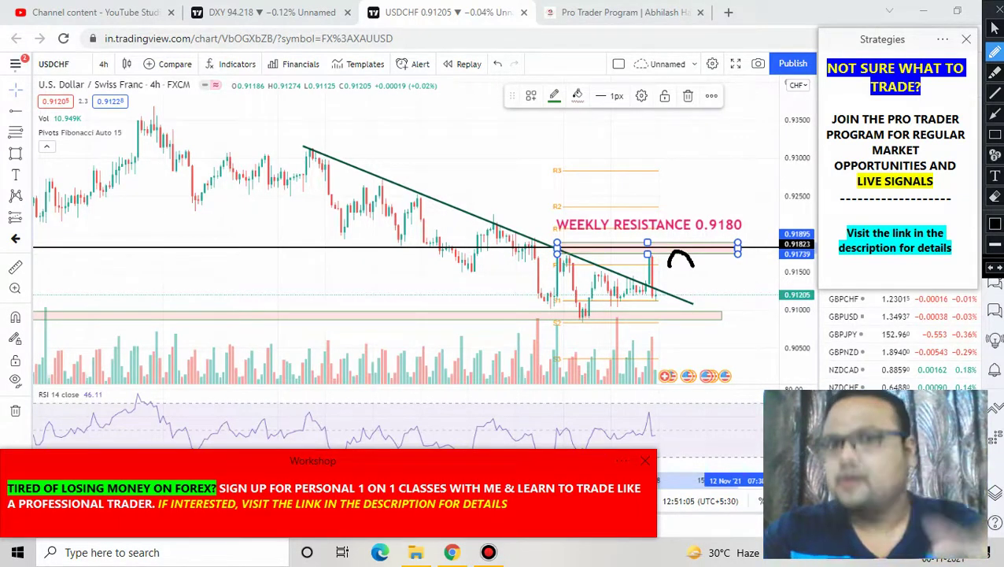
mouse_move(557, 243)
mouse_down()
mouse_move(565, 252)
mouse_move(729, 260)
mouse_move(666, 236)
mouse_move(551, 238)
mouse_up()
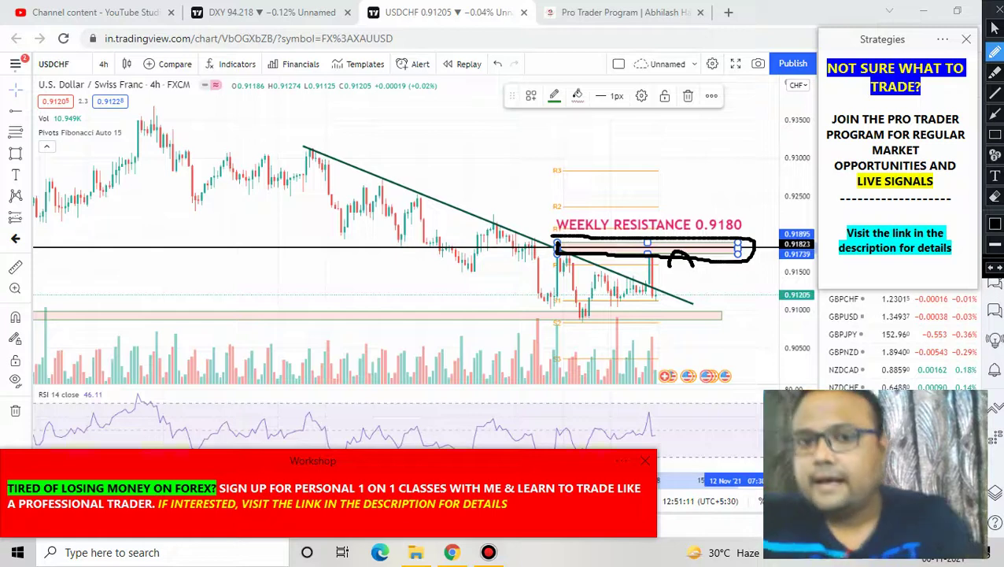
mouse_move(397, 127)
mouse_down()
mouse_move(302, 119)
mouse_move(381, 298)
mouse_move(643, 398)
mouse_move(744, 248)
mouse_move(367, 102)
mouse_move(315, 103)
mouse_up()
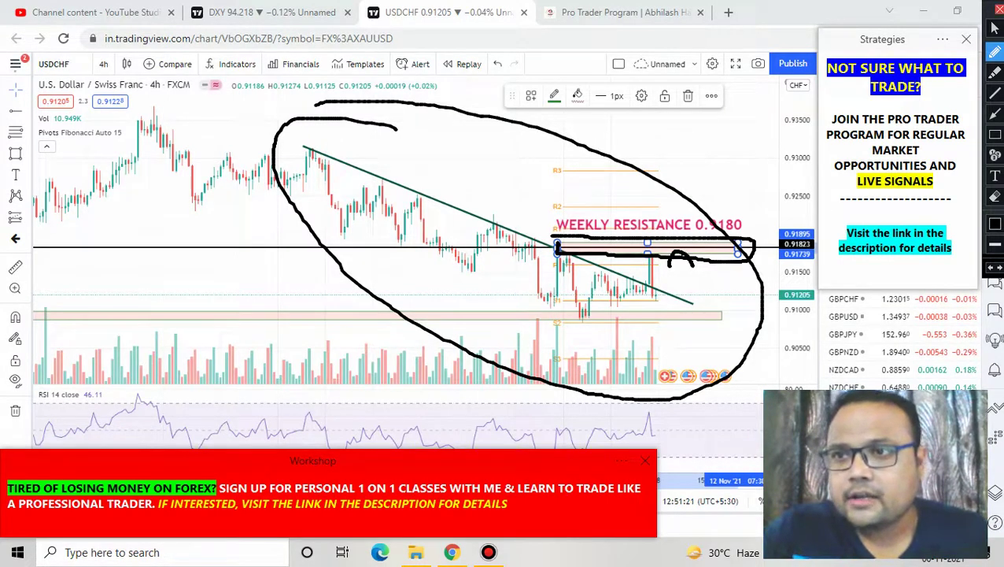
click(996, 8)
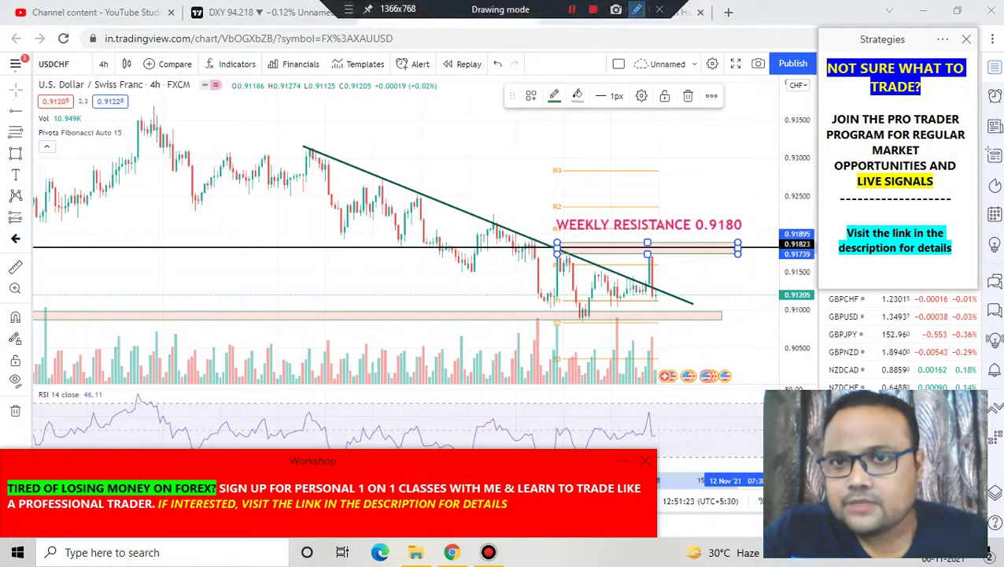
- Draw a bounce path dipping into the support zone and rising past the trendline's end, and clear it
click(643, 9)
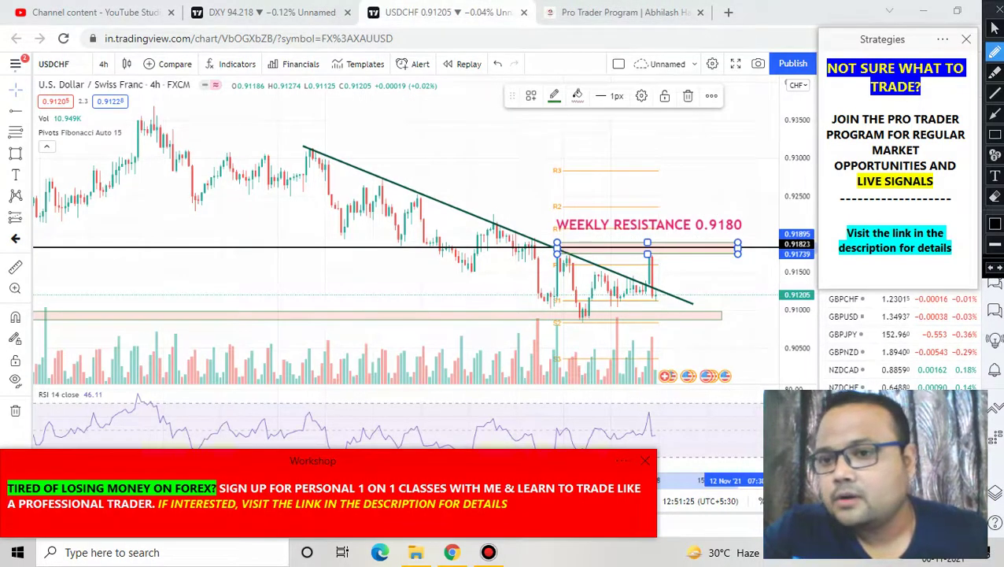
drag(654, 310, 721, 276)
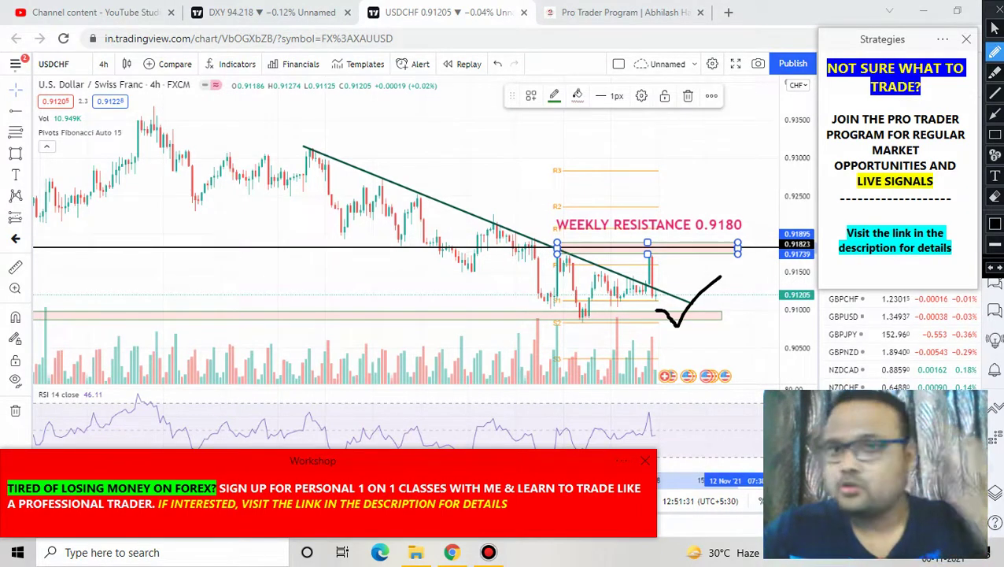
click(996, 10)
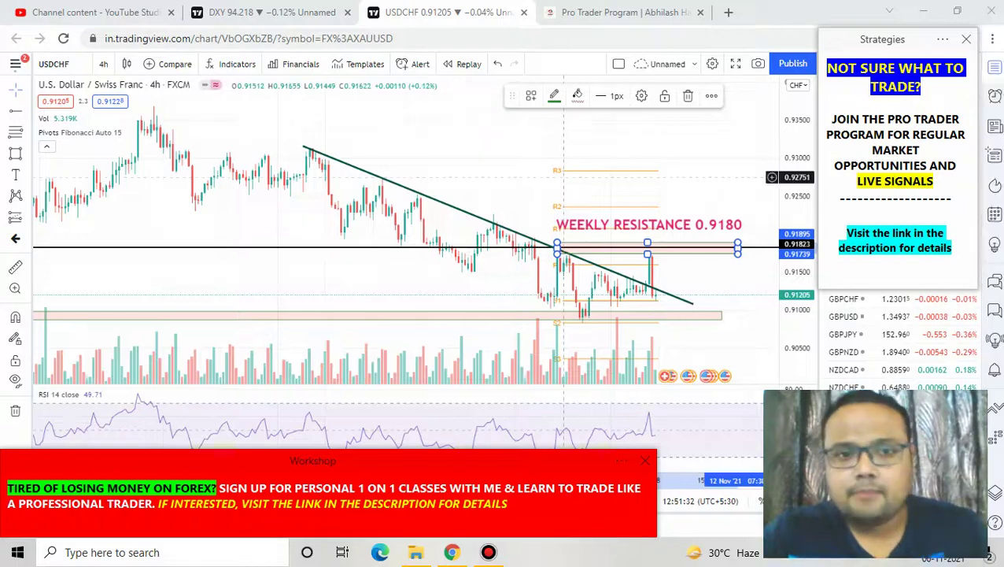
- Draw a thick black candle breaking down through the support zone just after the latest price
scroll(564, 177, down, 3)
scroll(377, 275, up, 5)
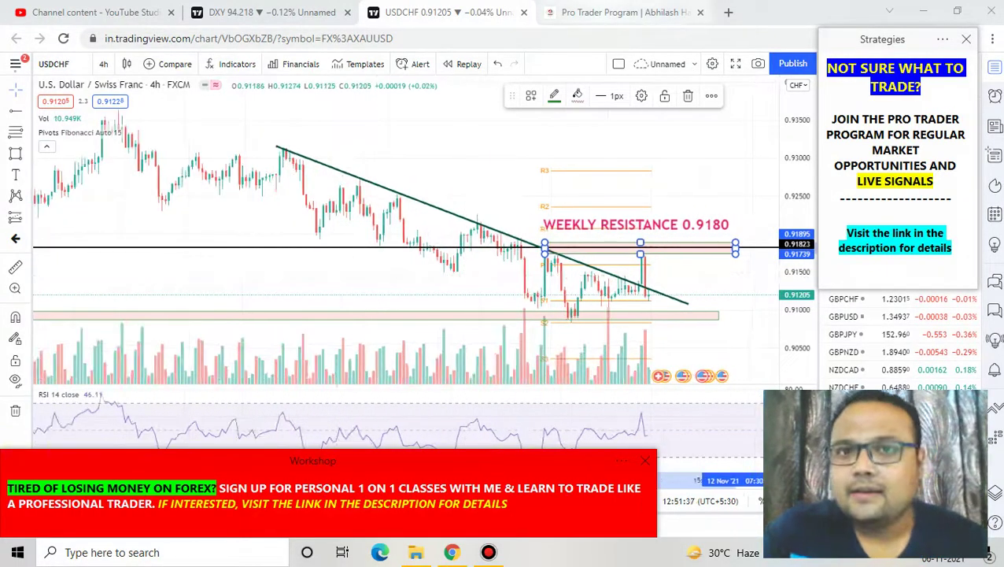
click(634, 9)
drag(653, 309, 660, 349)
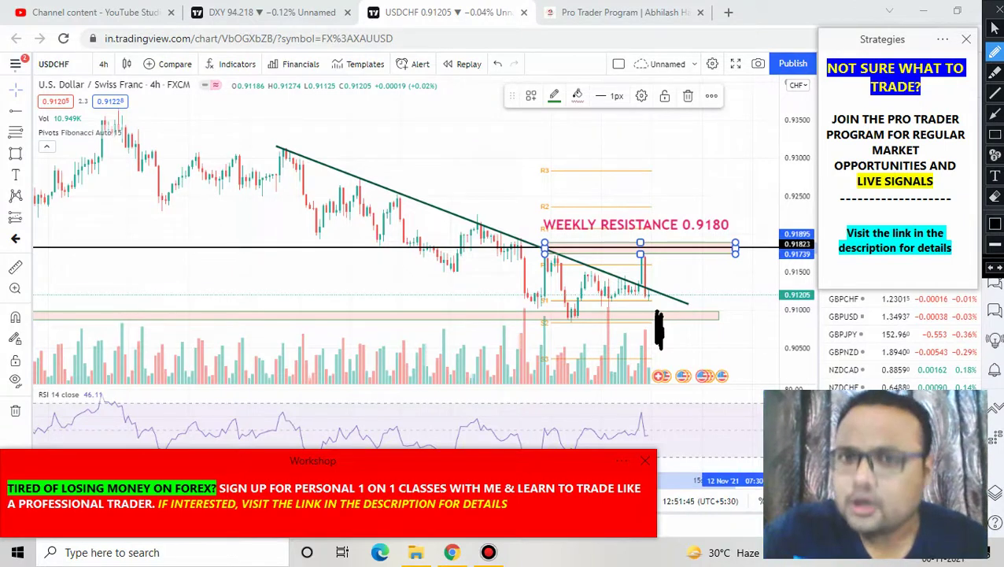
- Handwrite "False Breakout" across the support zone, well before the drawn candle
mouse_move(275, 301)
mouse_down()
mouse_move(279, 348)
mouse_move(309, 281)
mouse_up()
mouse_move(287, 328)
mouse_down()
mouse_move(308, 319)
mouse_move(351, 329)
mouse_up()
drag(349, 281, 360, 318)
drag(367, 292, 376, 323)
drag(398, 282, 394, 315)
drag(370, 348, 371, 377)
mouse_move(365, 347)
mouse_down()
mouse_move(383, 340)
mouse_move(393, 360)
mouse_move(466, 341)
mouse_up()
drag(475, 298, 478, 343)
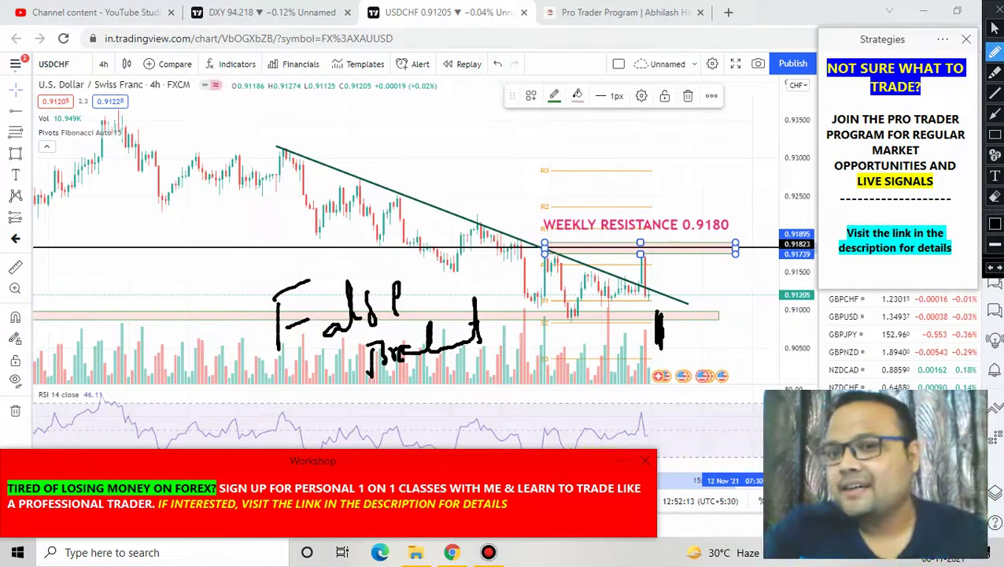
- Handwrite a sell note across the drawn candle at the support zone and clear all annotations
mouse_move(615, 329)
mouse_down()
mouse_move(603, 356)
mouse_move(647, 348)
mouse_up()
mouse_move(647, 348)
mouse_down()
mouse_move(658, 309)
mouse_move(663, 353)
mouse_move(631, 338)
mouse_up()
drag(609, 332, 623, 325)
drag(661, 343, 691, 349)
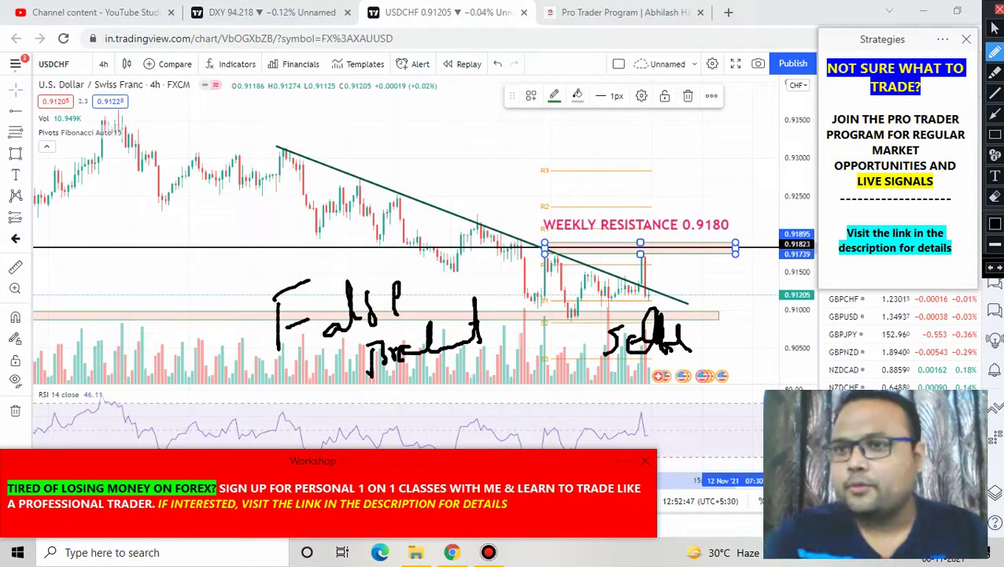
click(997, 10)
- Look through the Pro Trader Program page's introduction and return to the USDCHF chart
key(ctrl+Tab)
scroll(502, 292, up, 10)
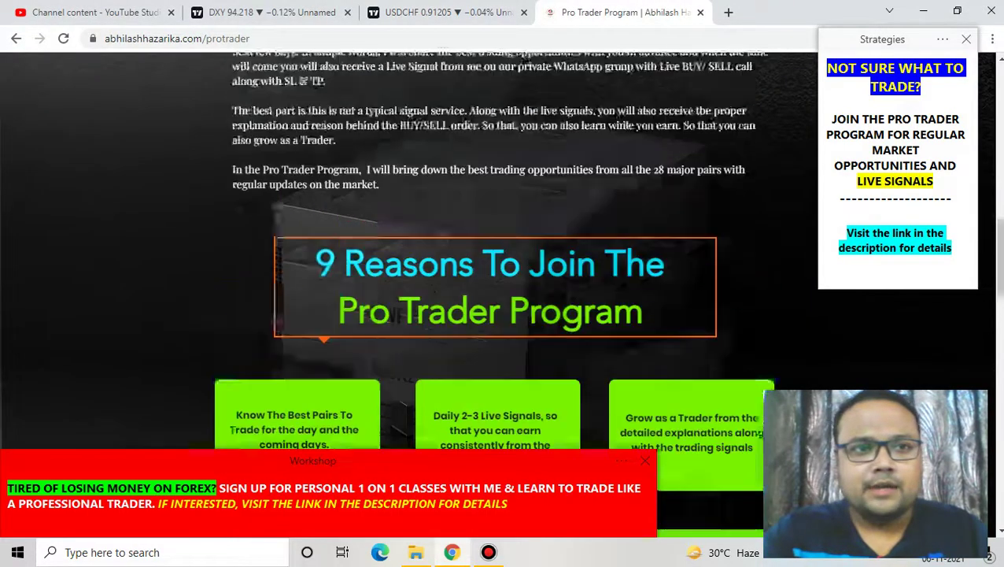
scroll(409, 291, up, 3)
scroll(409, 291, down, 8)
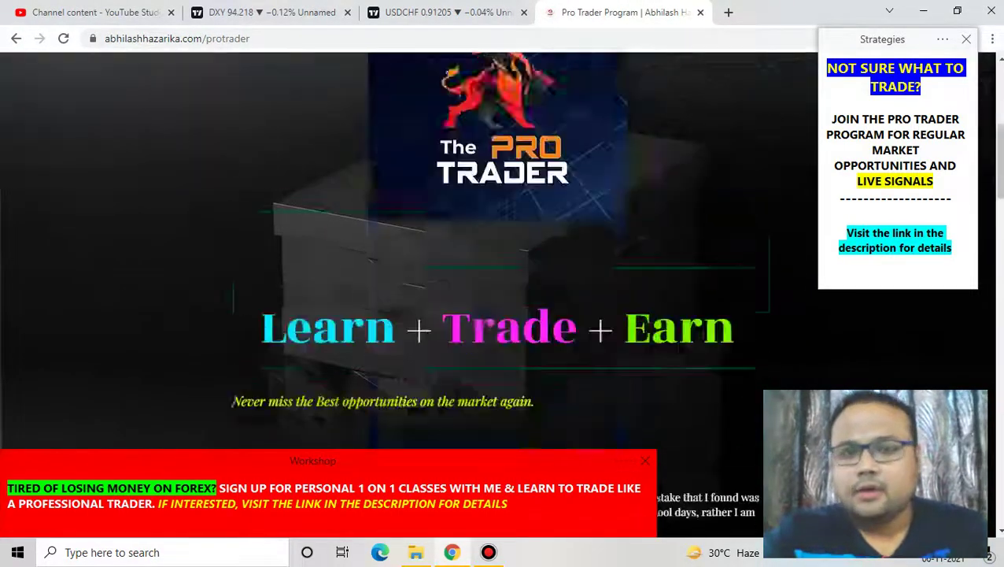
scroll(498, 291, down, 1)
scroll(499, 291, up, 1)
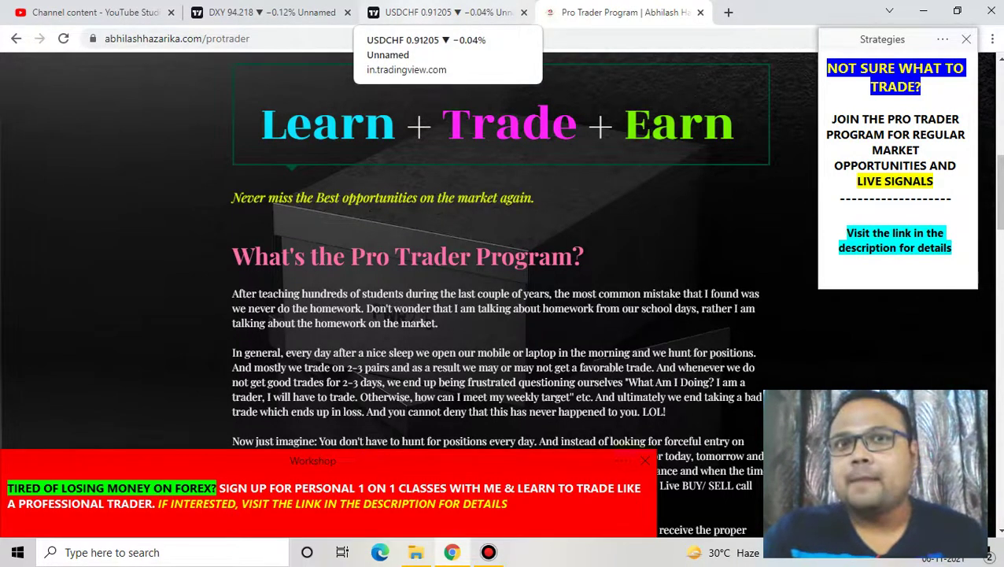
click(441, 12)
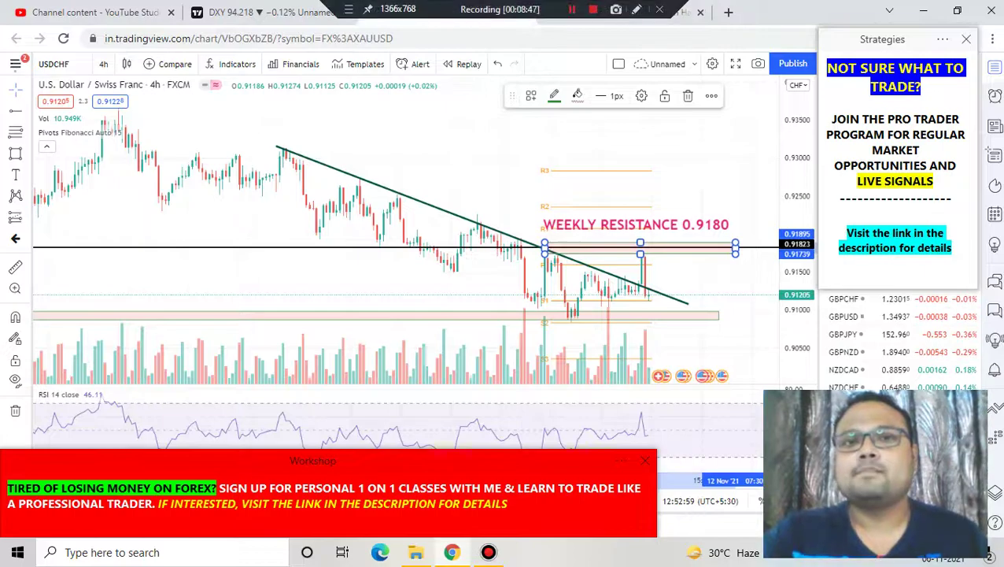